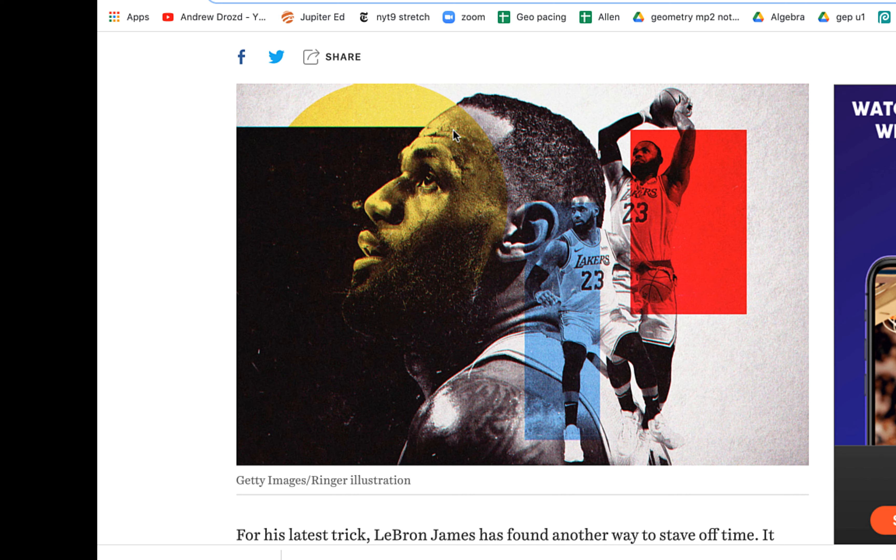
Review the LeBron James reference illustration, the finished dinosaur collage and the James Harden image results.
click(433, 1)
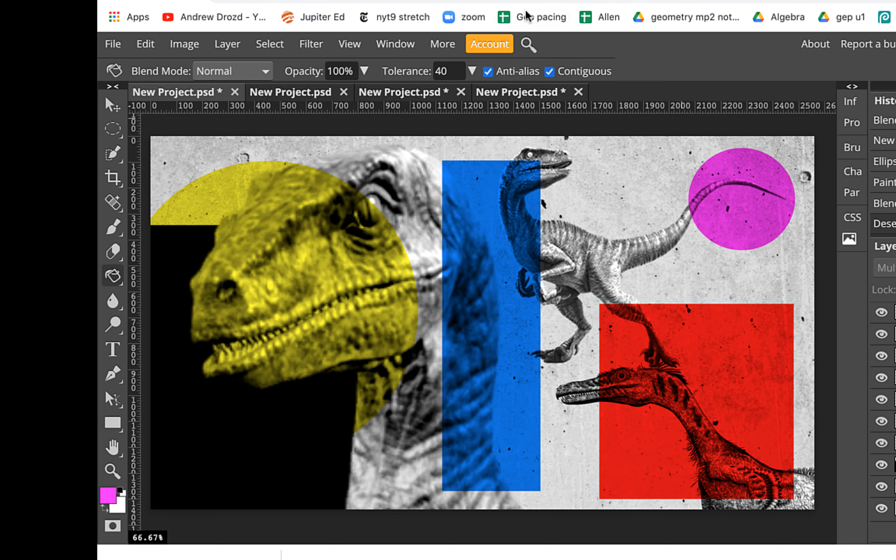
key(ctrl+Up)
click(770, 222)
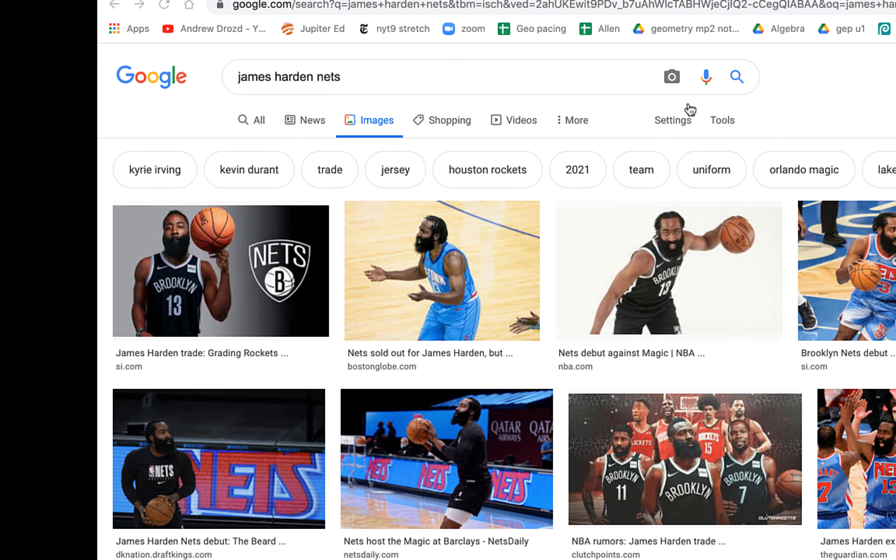
Create a blank Photopea project with the Youtube Cover preset, 2560 x 1440 px, on a white background.
click(432, 0)
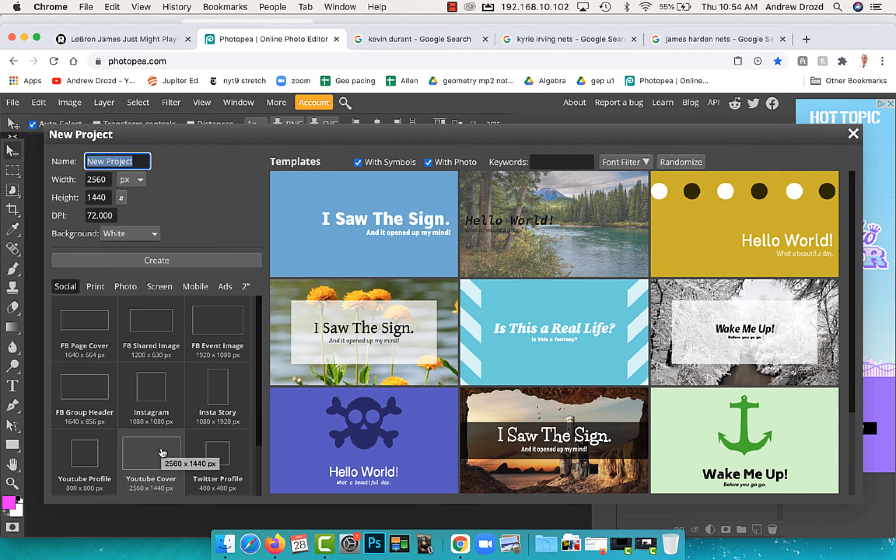
click(177, 261)
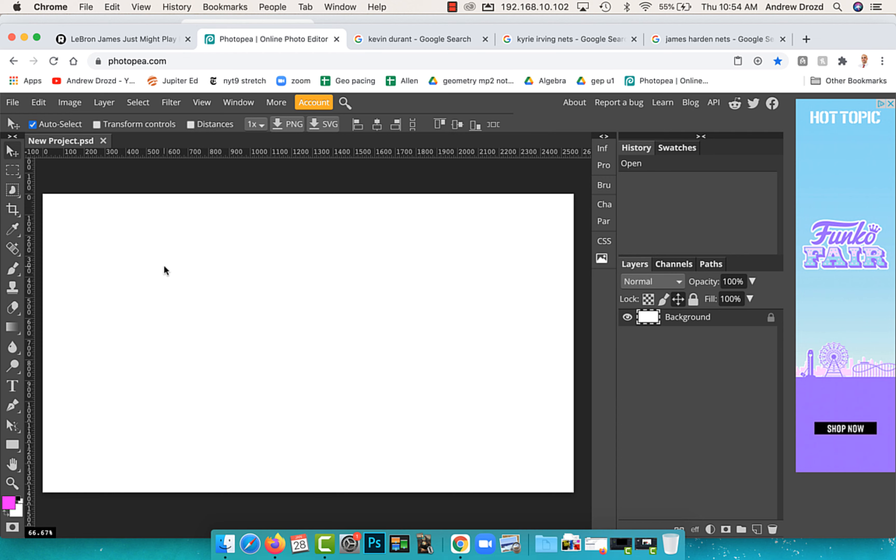
Copy the Forbes frontal portrait of Kevin Durant holding a basketball from the Google image results.
click(364, 38)
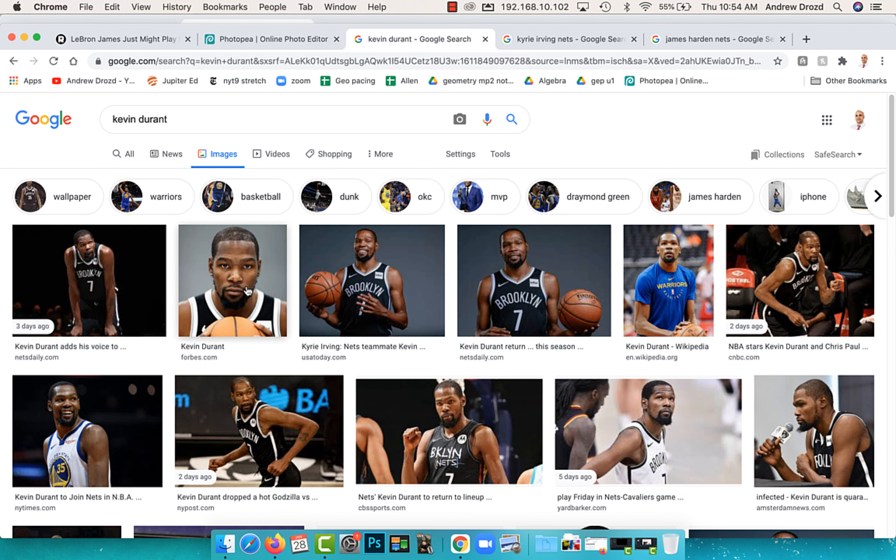
click(279, 284)
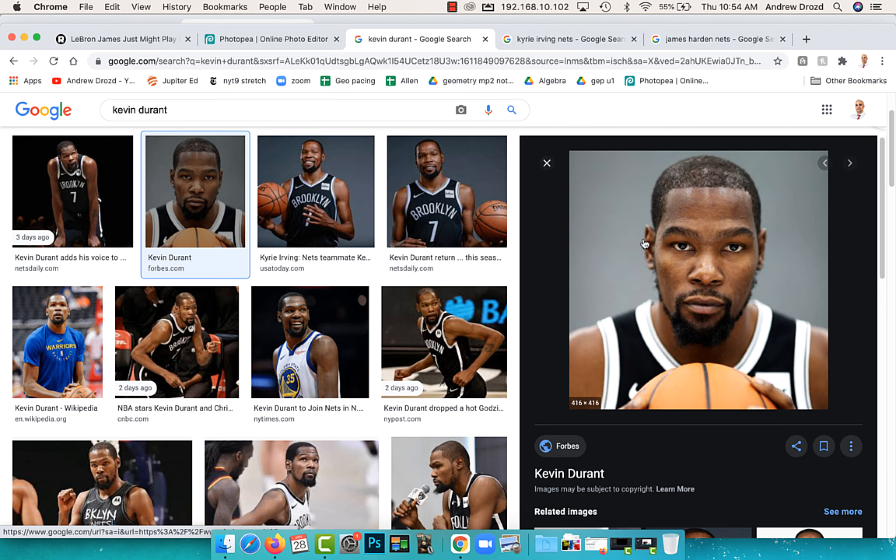
right_click(651, 247)
click(744, 357)
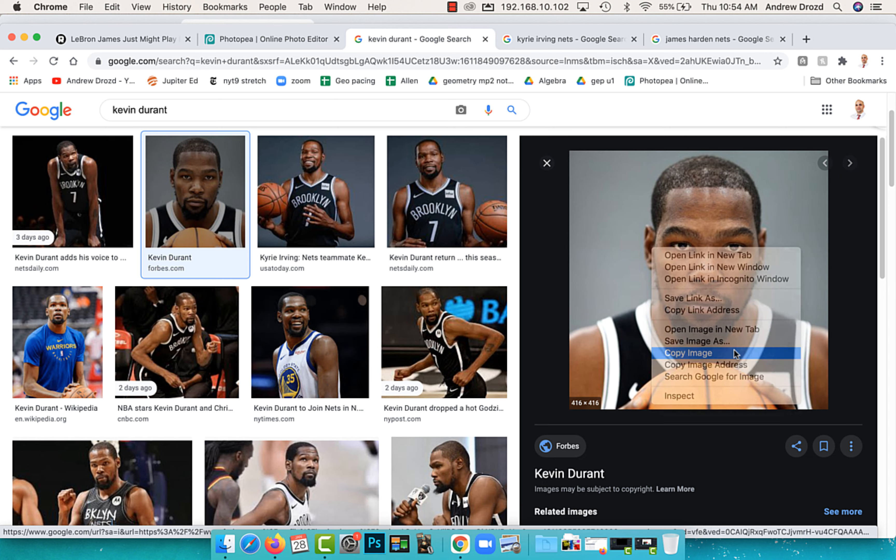
Create another 2560 x 1440 px project in Photopea and paste the Kevin Durant portrait into it.
click(261, 41)
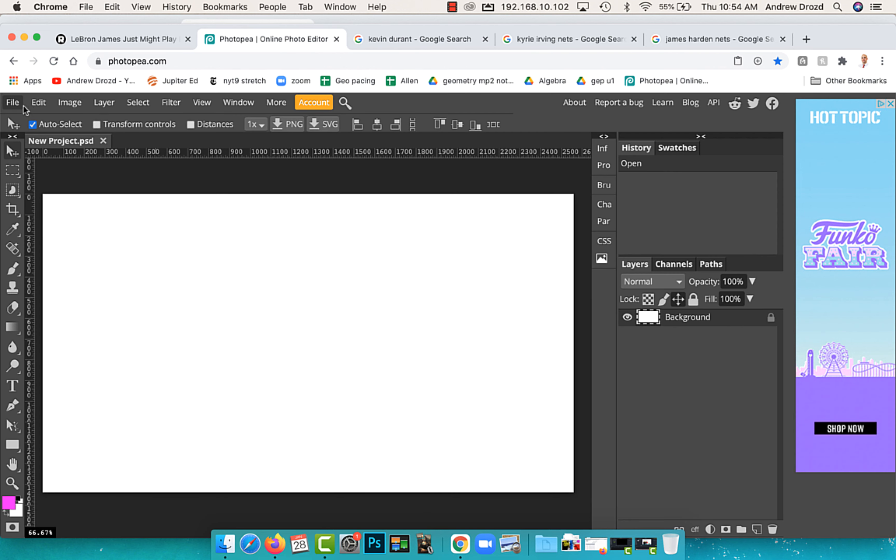
click(13, 103)
click(63, 122)
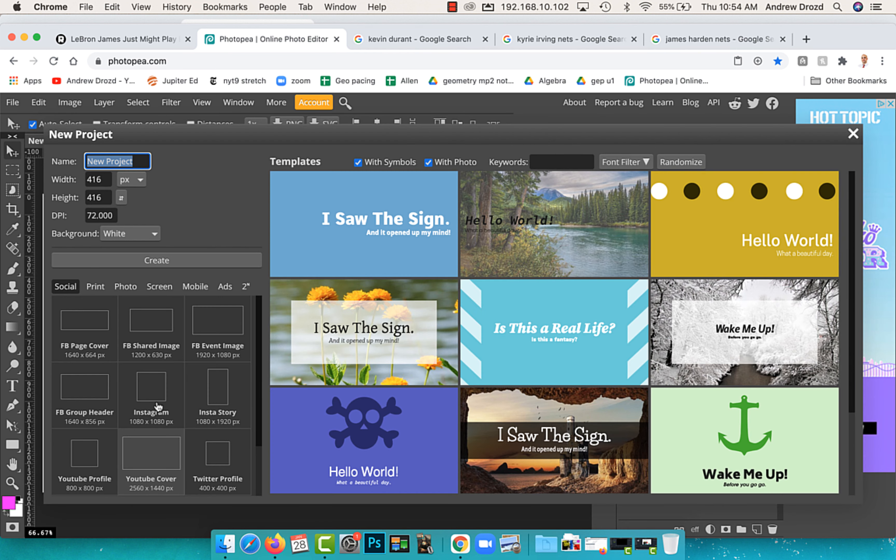
click(194, 266)
key(super+v)
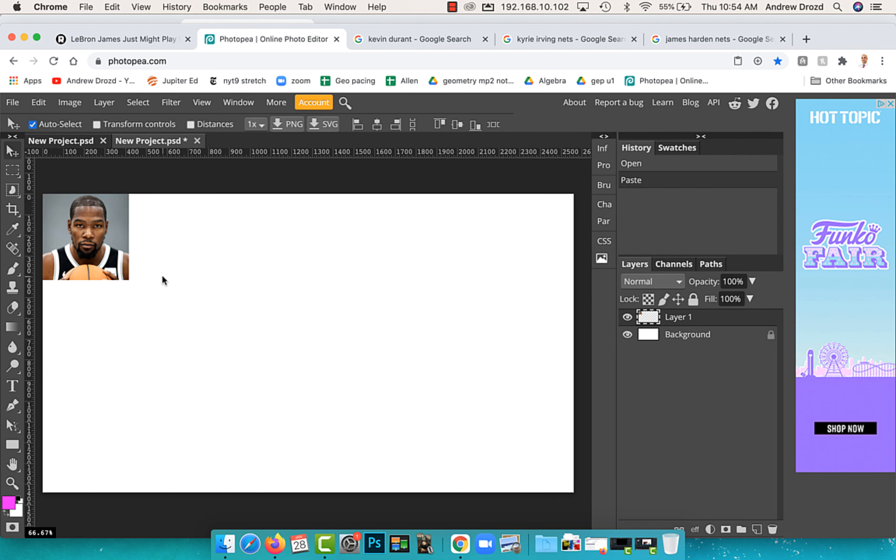
Enlarge the pasted Kevin Durant portrait proportionally with Free Transform to about 1120 px wide and apply it.
key(super+alt+t)
drag(128, 280, 276, 411)
click(497, 124)
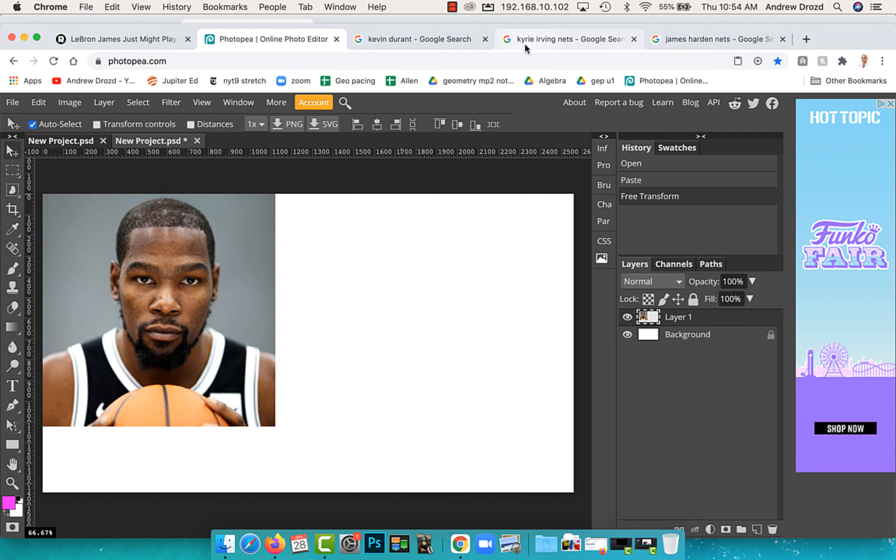
Copy the amNewYork photo of Kyrie Irving dribbling from the Google image results.
click(531, 38)
click(259, 418)
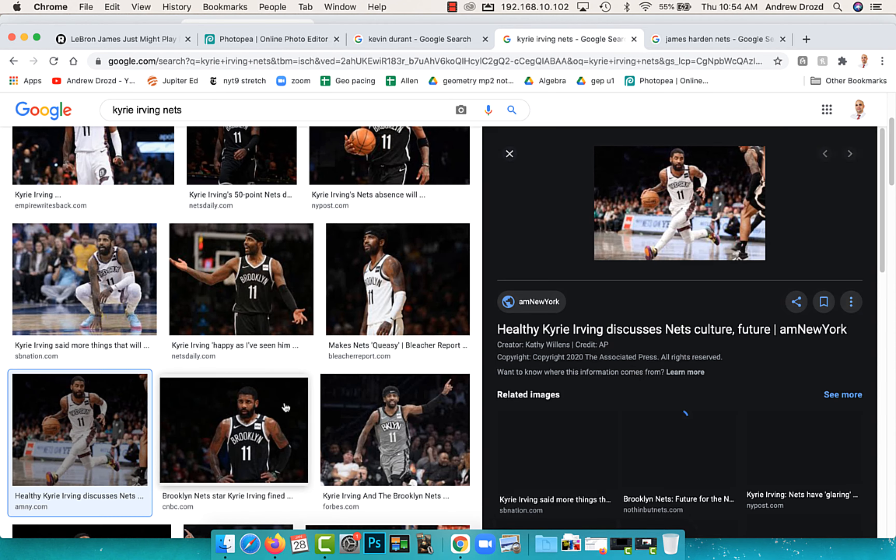
right_click(678, 196)
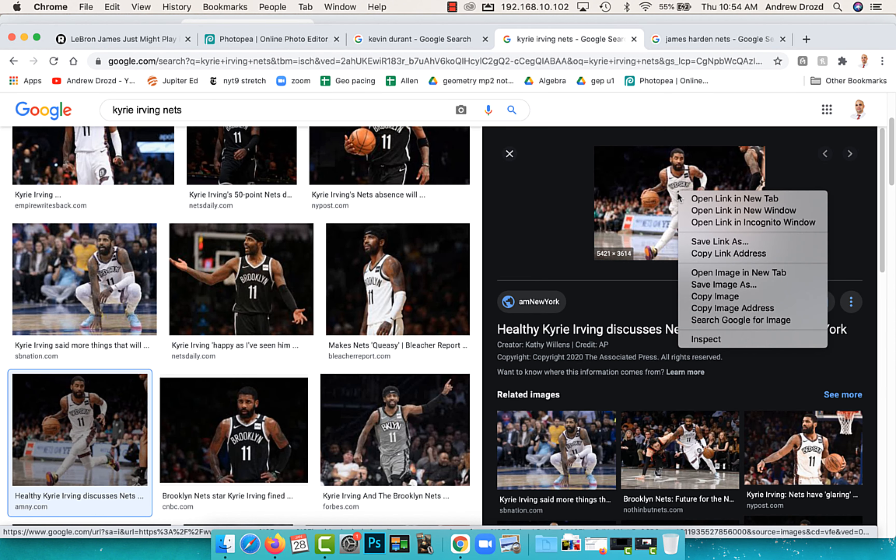
click(735, 297)
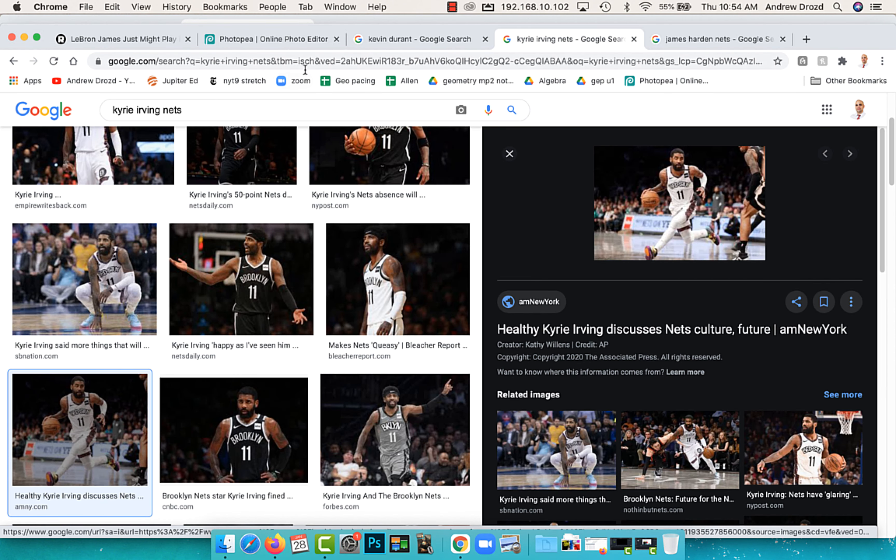
Create a third 2560 x 1440 px project in Photopea and paste the dribbling Kyrie Irving photo into it.
click(237, 45)
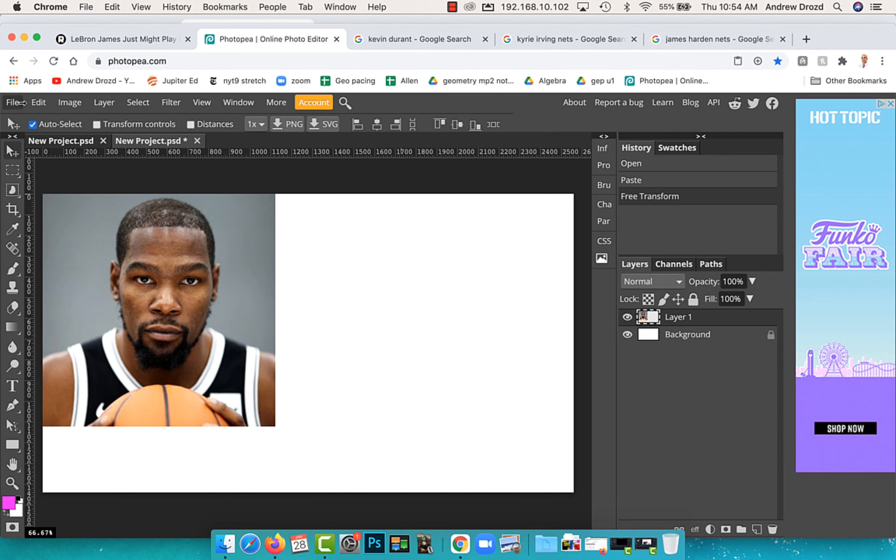
click(11, 103)
click(23, 121)
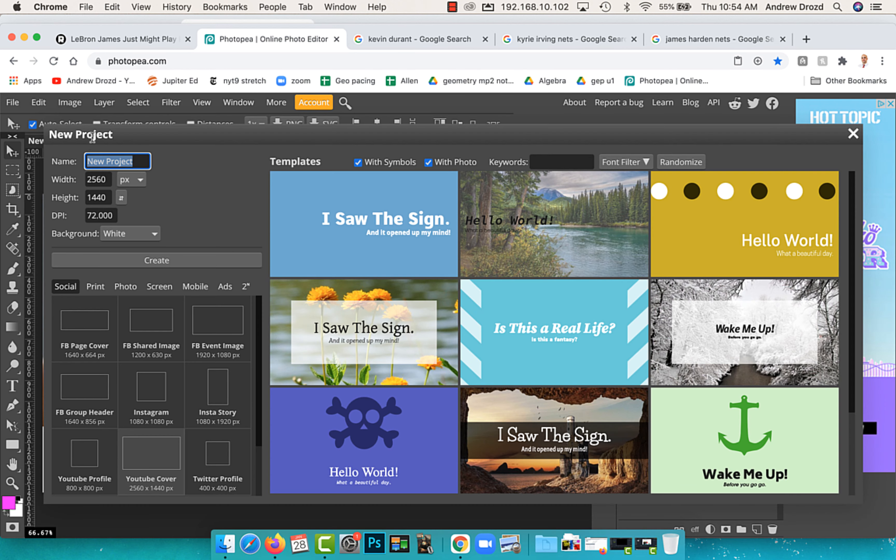
click(157, 261)
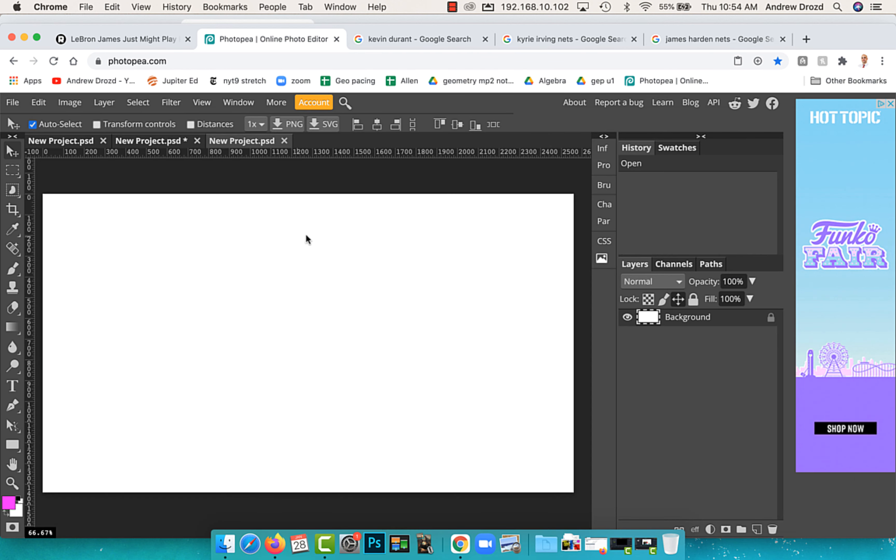
key(super+v)
Scale the pasted Kyrie Irving photo proportionally to 566.18% with Free Transform and apply it.
key(super+alt+t)
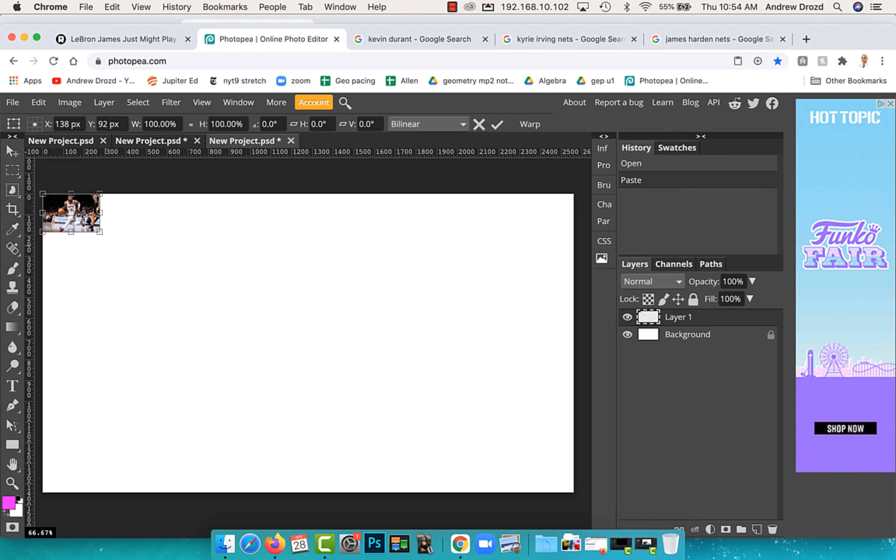
drag(99, 232, 398, 432)
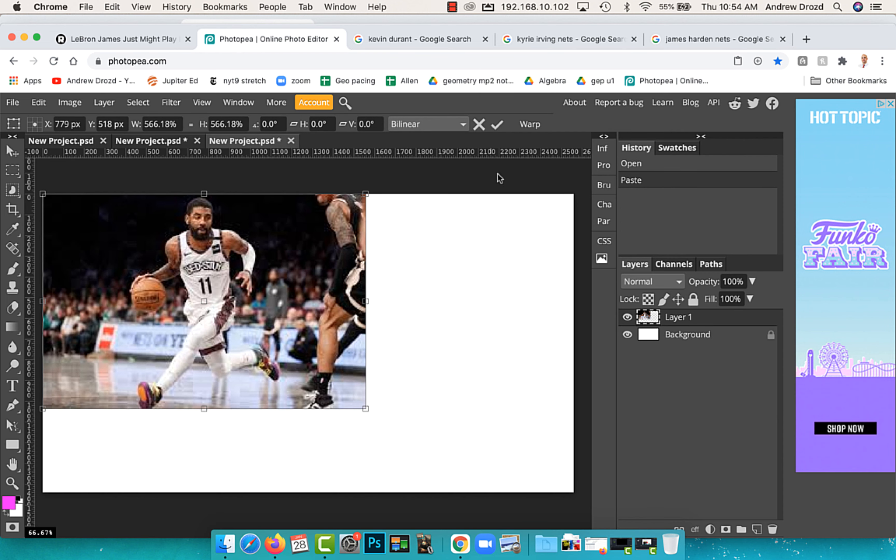
click(496, 123)
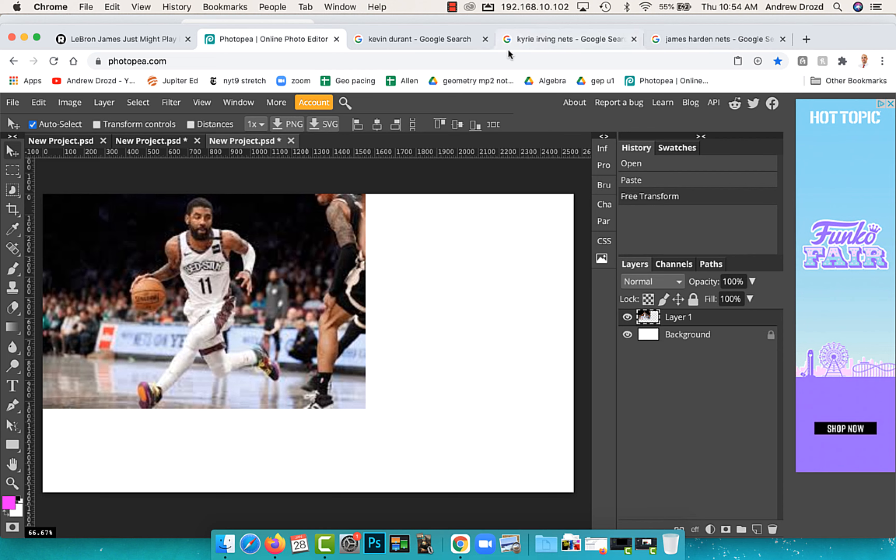
Copy the Sports Illustrated photo of James Harden in the blue Nets jersey from the Google image results.
click(688, 36)
click(622, 267)
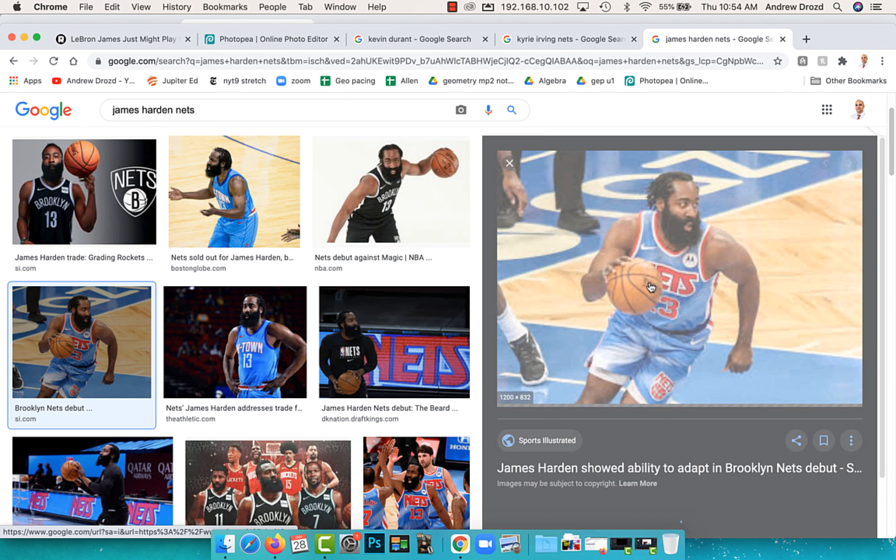
right_click(651, 304)
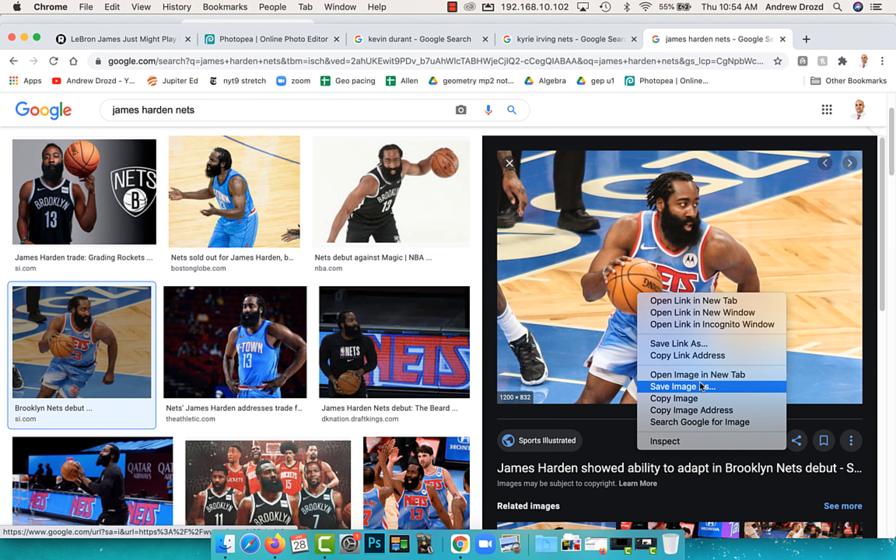
click(708, 400)
Create a Photopea project at the copied image's size, 1200 x 832 px, and paste the James Harden photo into it.
click(242, 40)
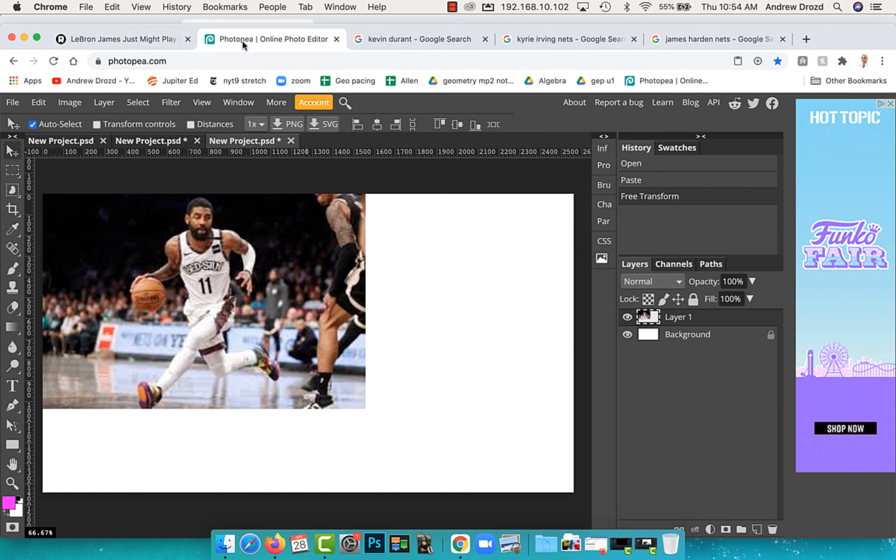
click(12, 102)
click(27, 114)
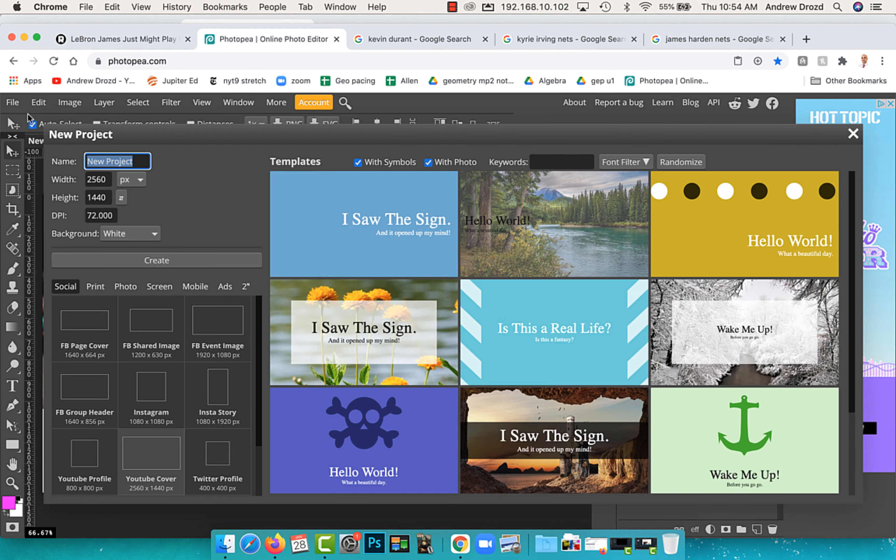
click(200, 261)
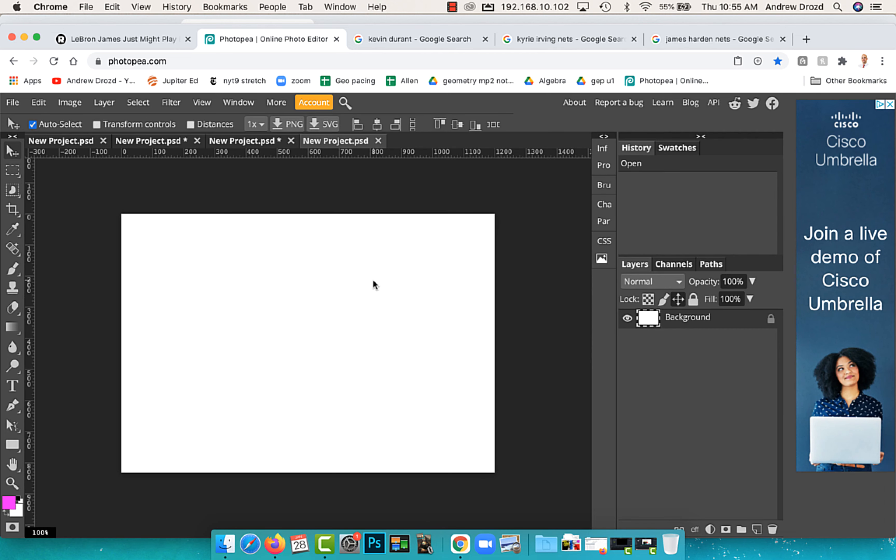
key(cmd+v)
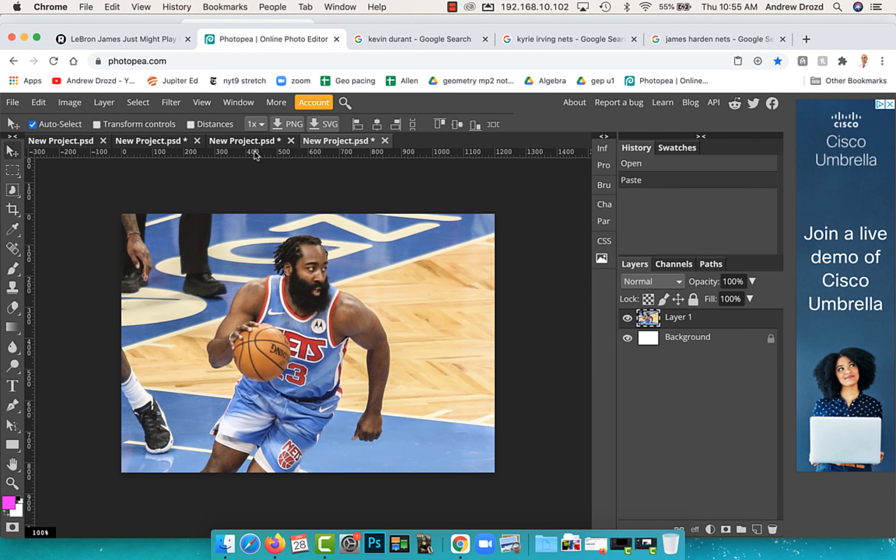
Find and copy the Boston Globe photo of Kyrie Irving shooting the ball in the Google image results.
click(526, 38)
scroll(344, 289, down, 5)
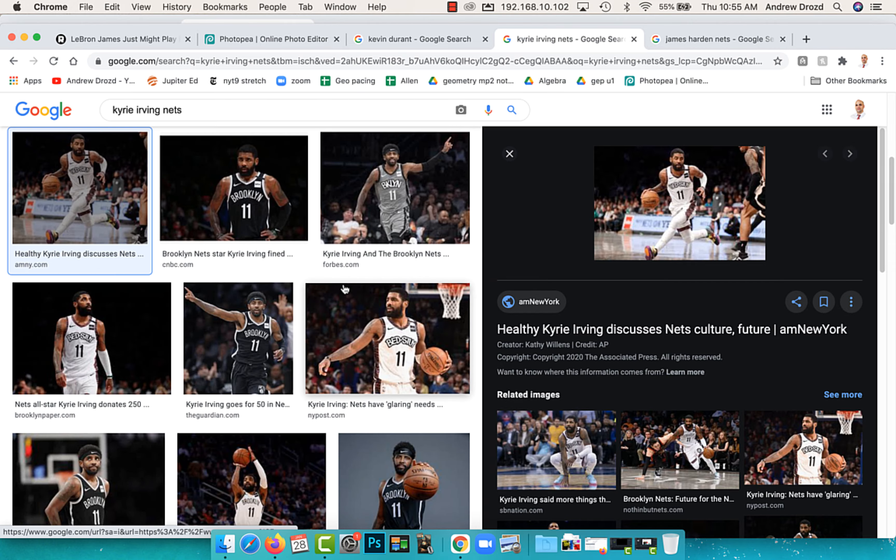
scroll(345, 289, down, 3)
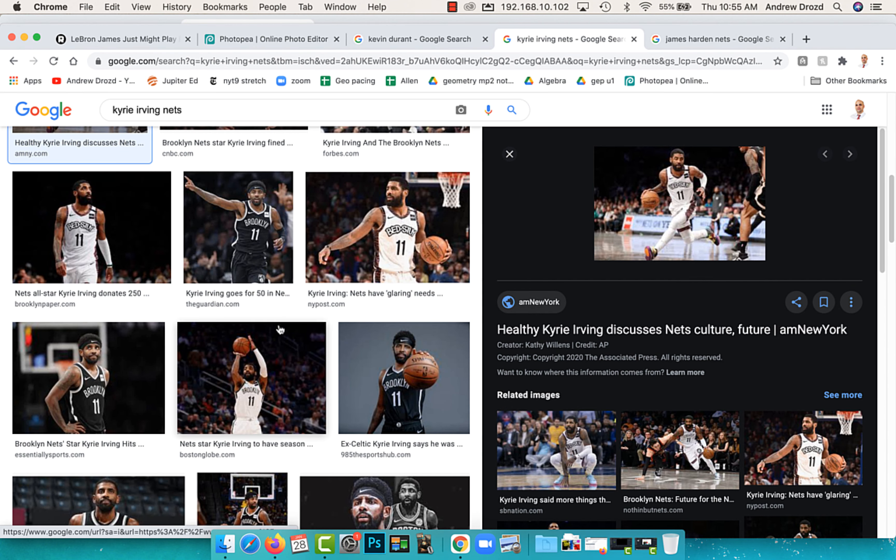
click(281, 330)
right_click(621, 280)
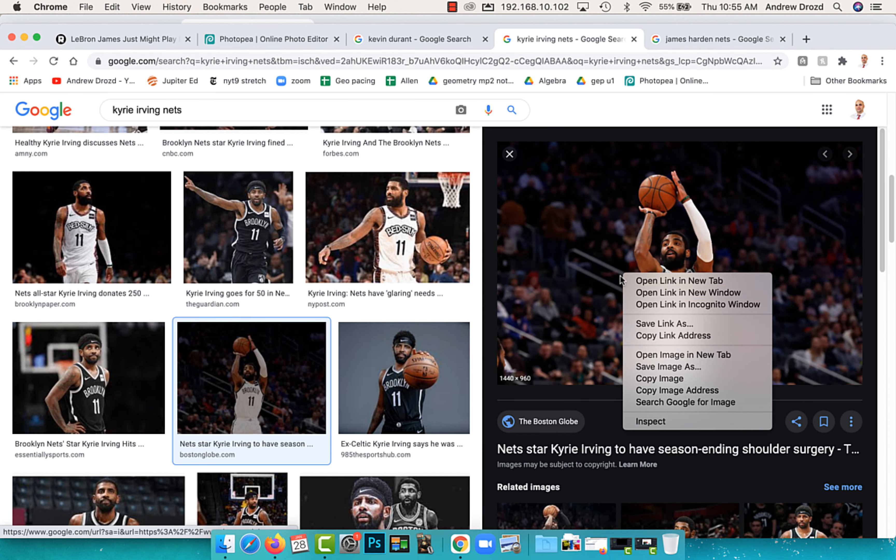
click(697, 379)
Replace the dribbling Kyrie Irving photo in its Photopea project with the copied shooting photo.
click(290, 40)
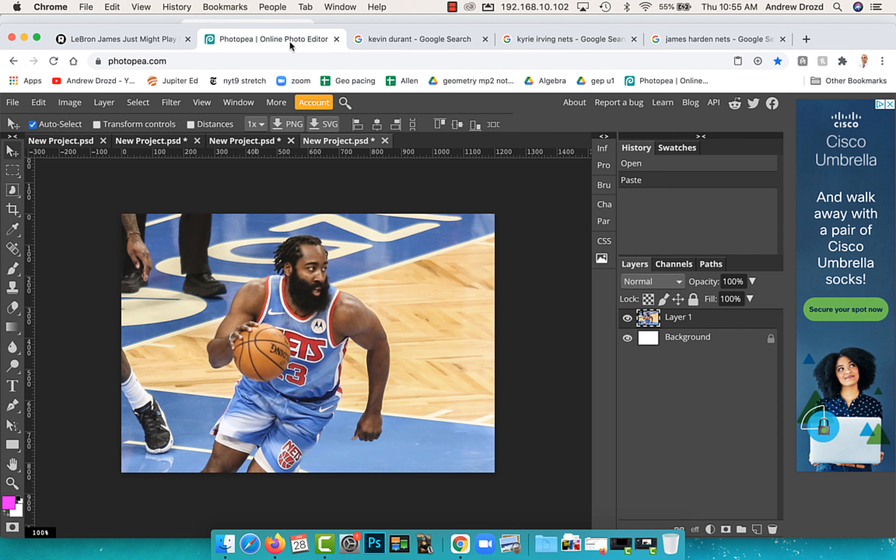
click(242, 140)
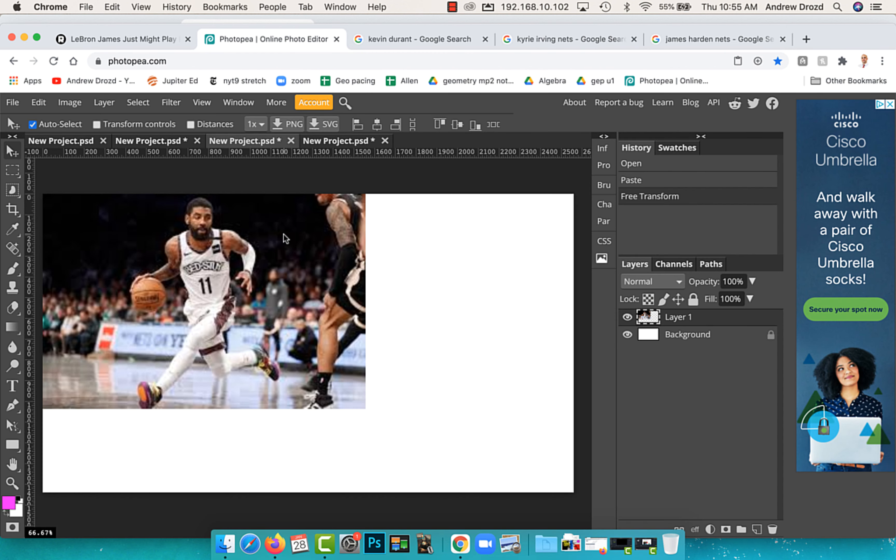
key(Delete)
key(super+v)
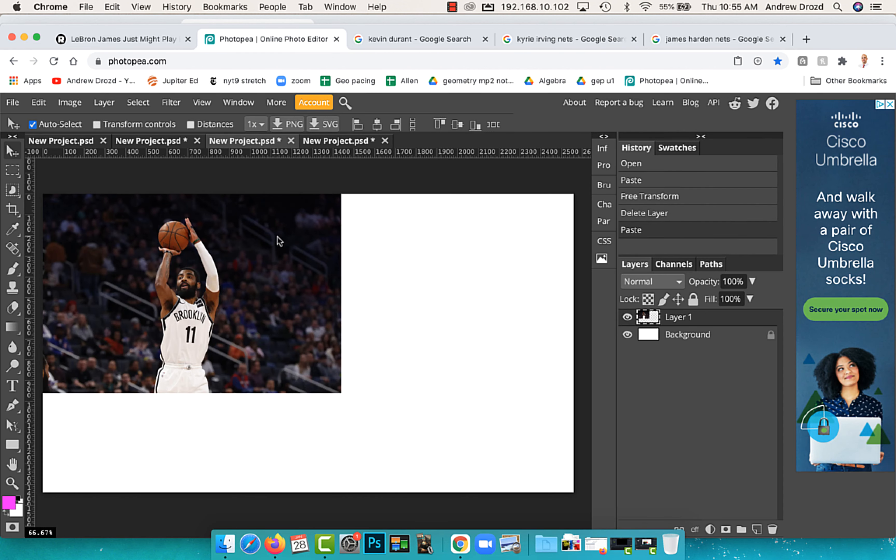
Check the blank collage project, return to the Kevin Durant project and zoom in on his face.
click(150, 144)
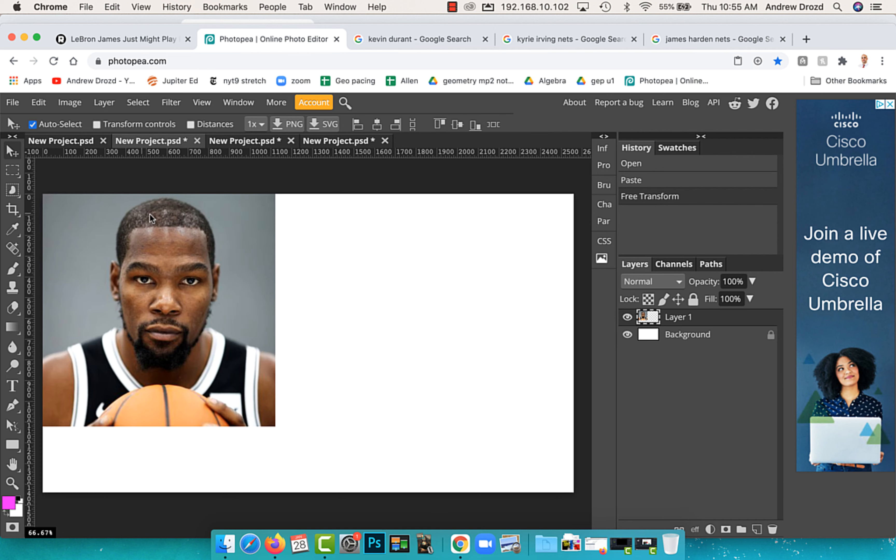
click(76, 145)
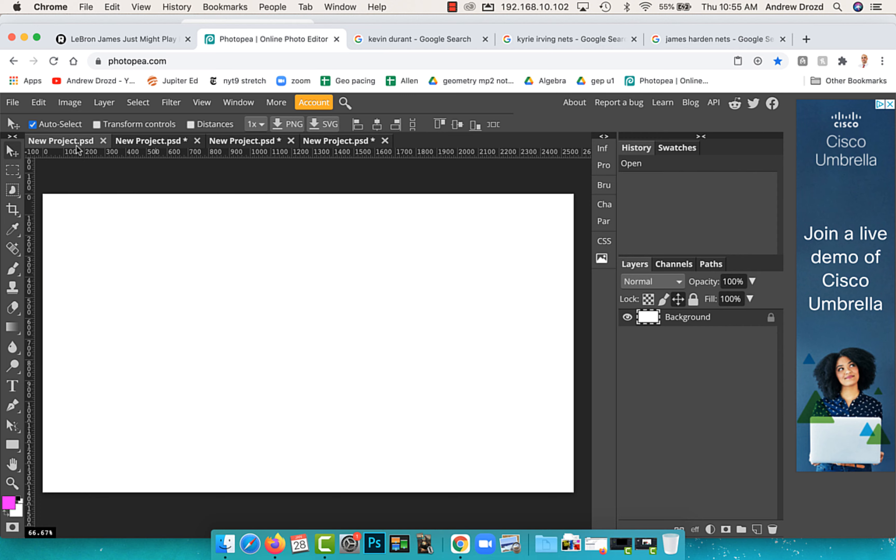
click(122, 143)
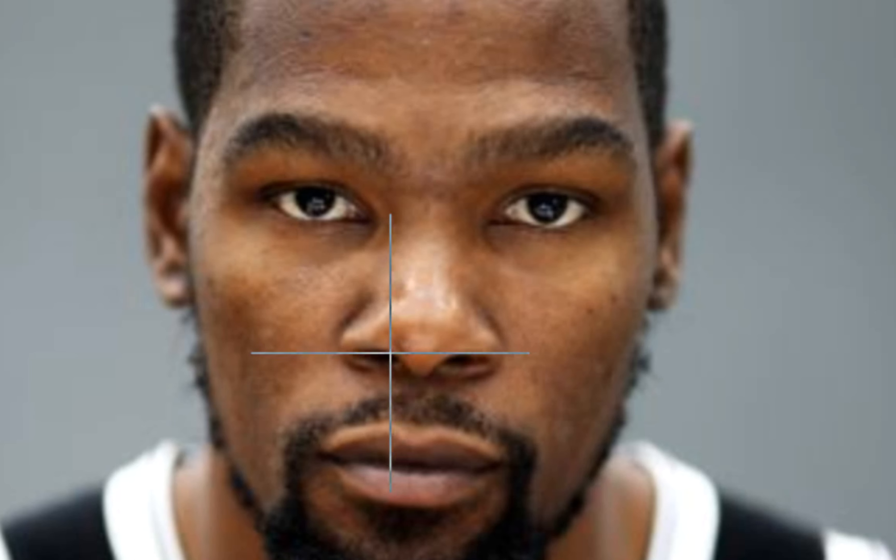
Paste the Kevin Durant cutout into the collage project, enlarge it and position it on the left half of the canvas.
click(388, 357)
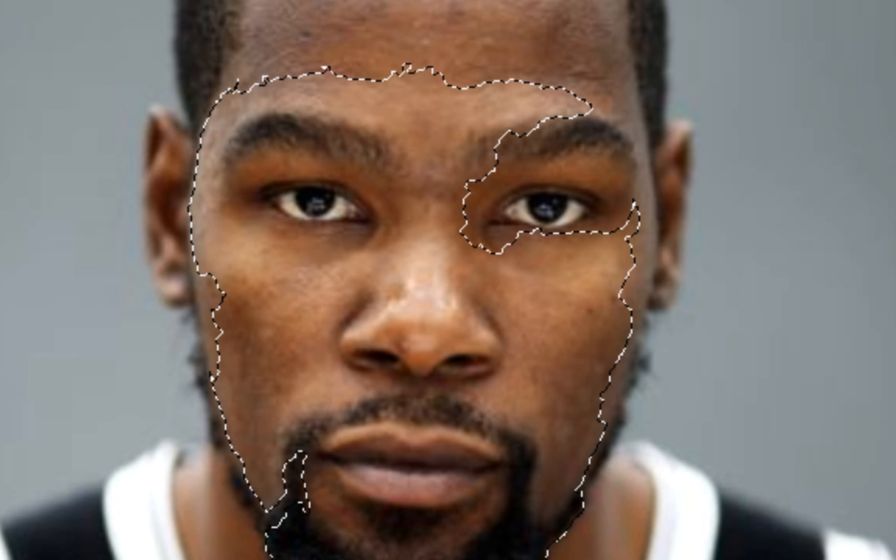
key(ctrl+d)
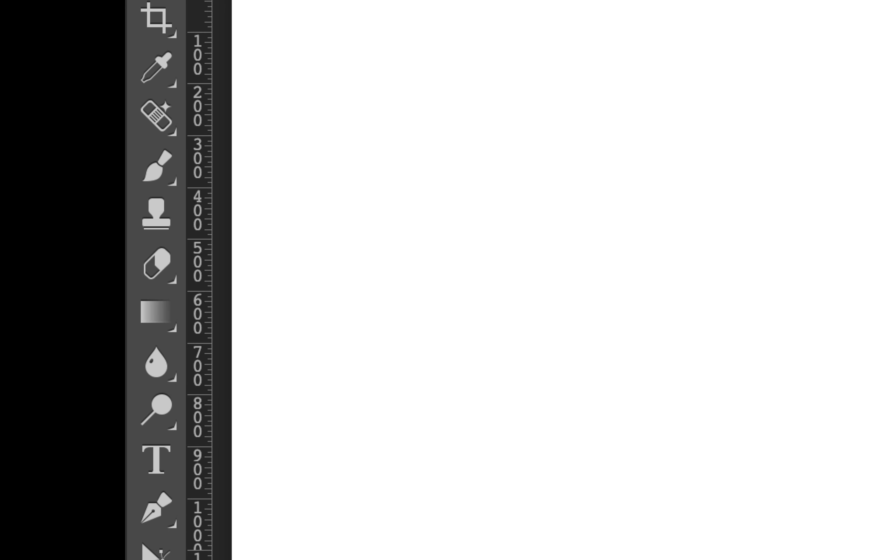
key(ctrl+v)
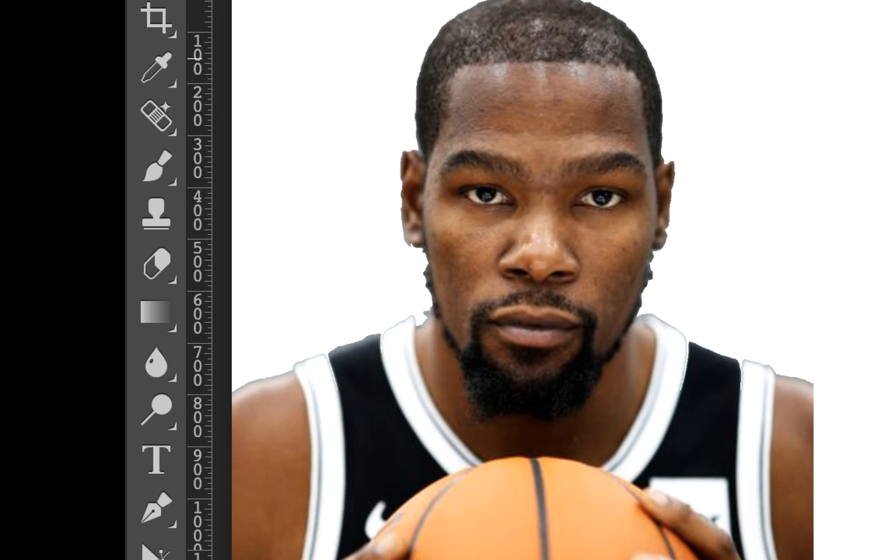
key(ctrl+t)
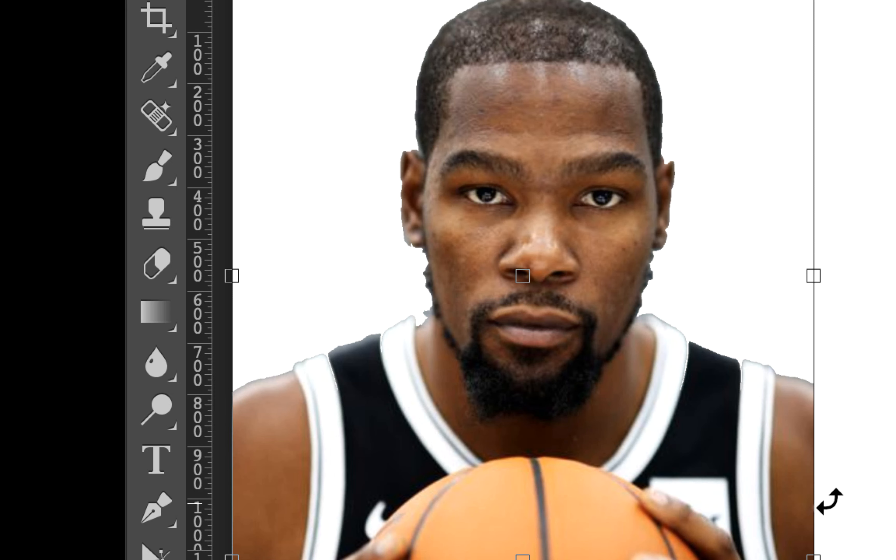
drag(813, 559, 895, 559)
drag(845, 489, 748, 477)
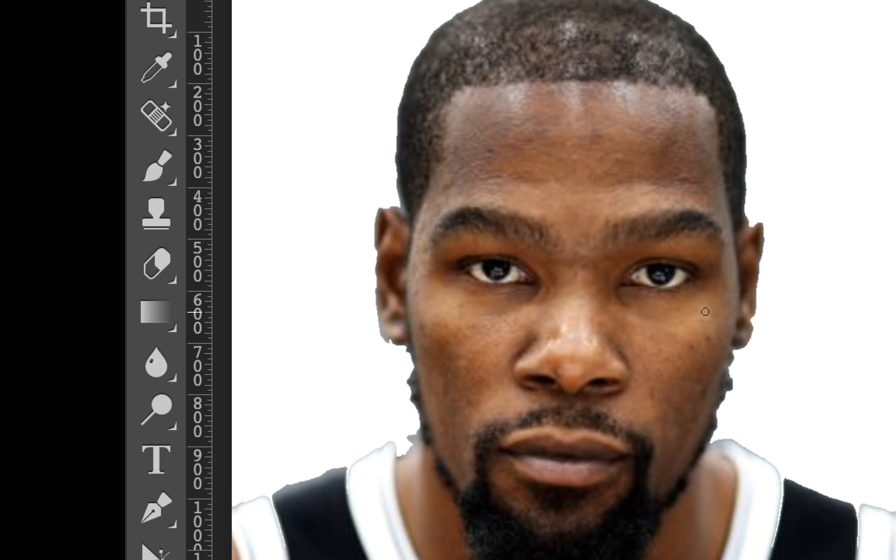
drag(632, 276, 604, 266)
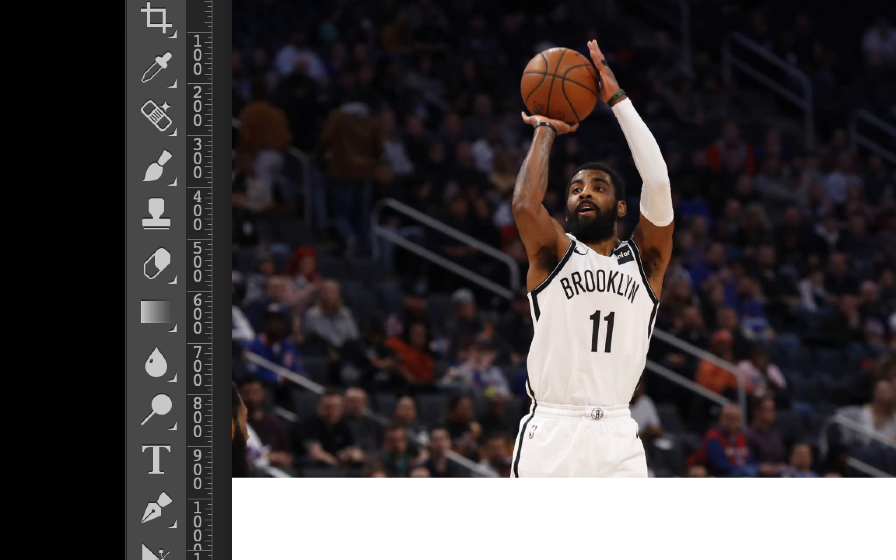
Select Kyrie Irving in his own project with the Object Selection tool.
right_click(156, 0)
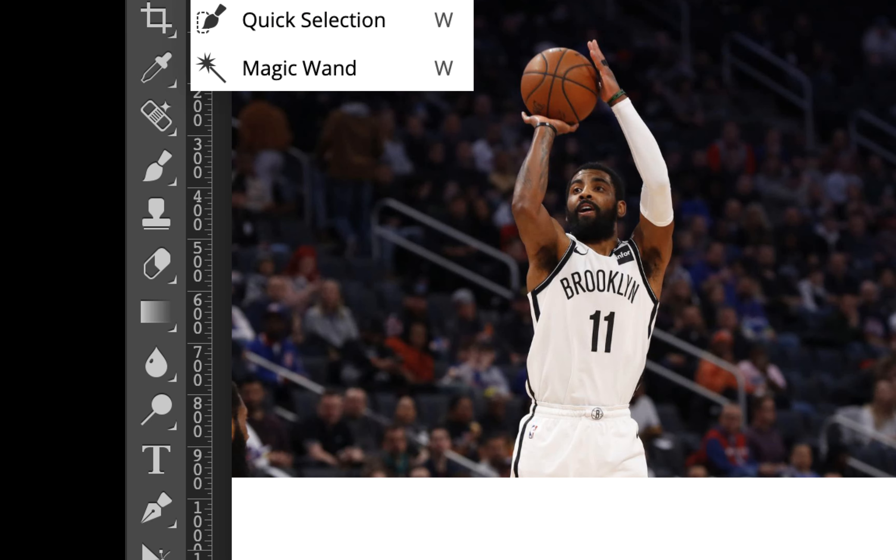
click(313, 1)
drag(372, 6, 883, 548)
key(space)
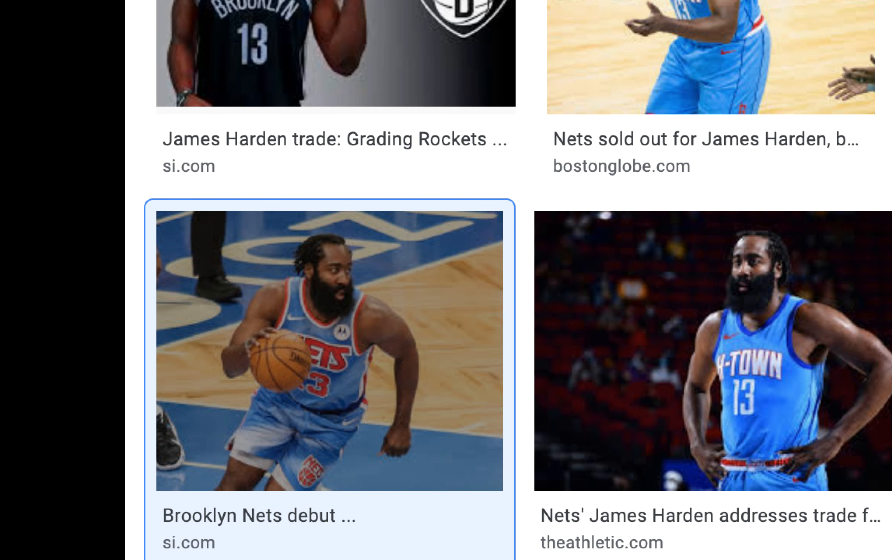
Select James Harden in his own project with the Object Selection tool.
scroll(510, 280, down, 1)
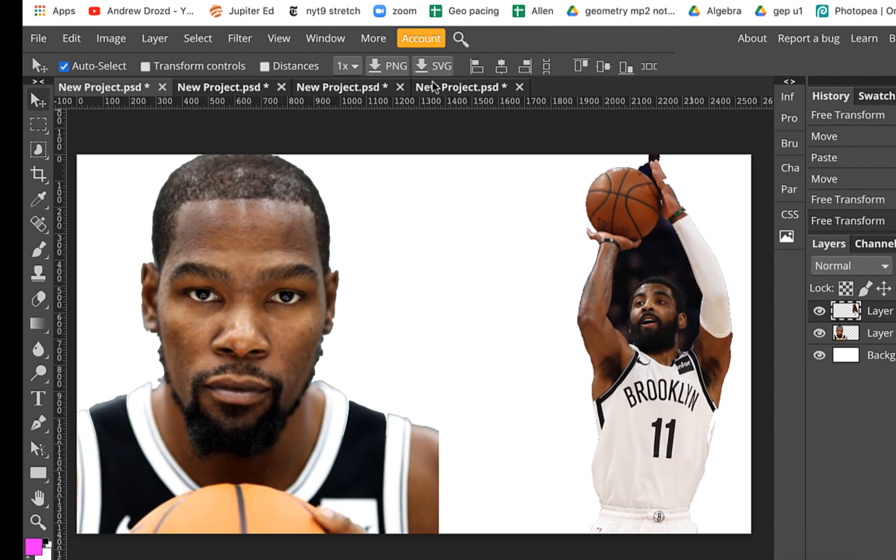
click(330, 143)
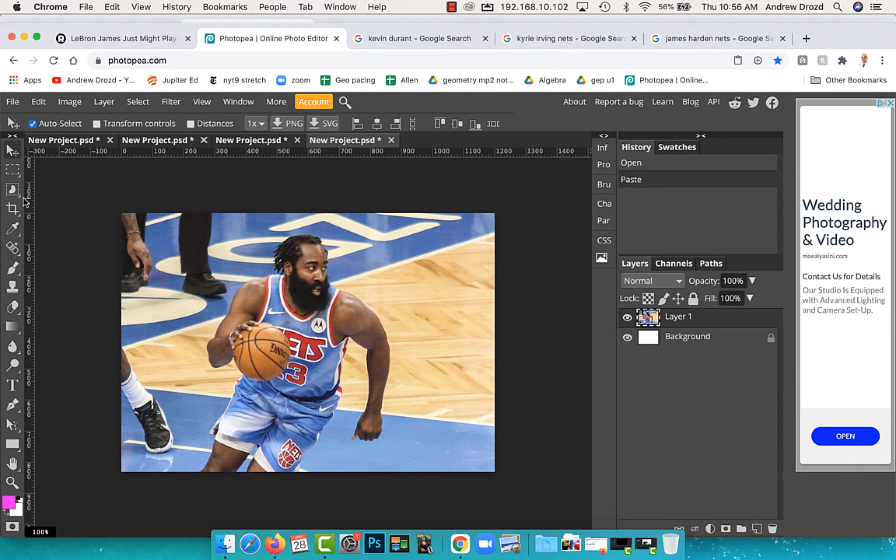
click(13, 189)
drag(171, 234, 419, 478)
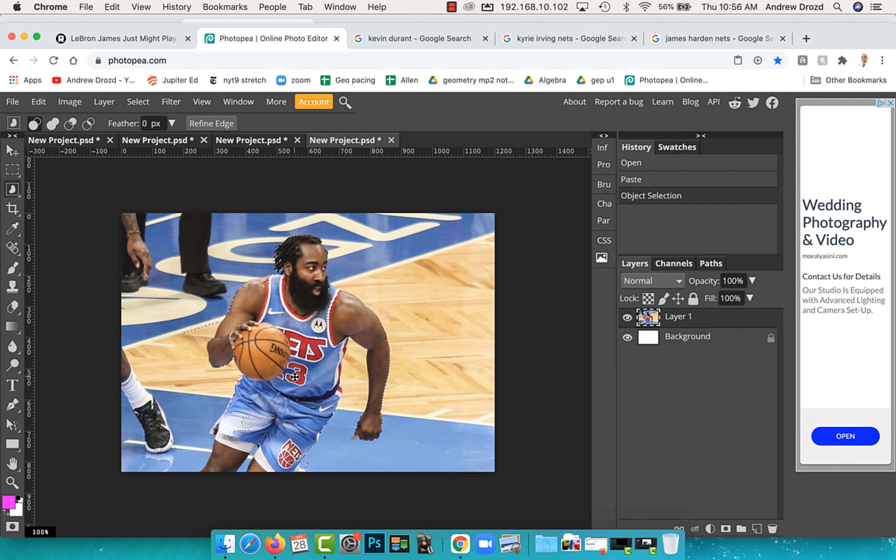
Paste the James Harden cutout into the collage project and place it between Durant and Irving.
click(56, 139)
key(super+v)
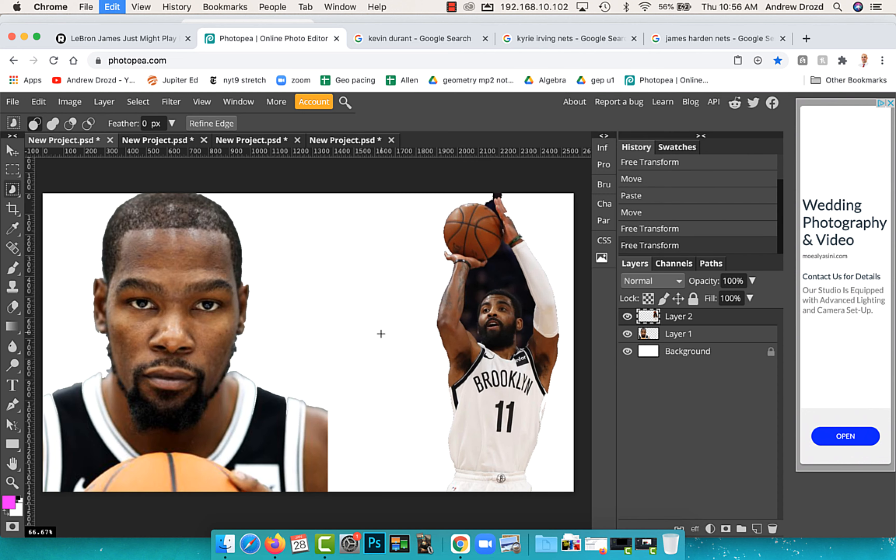
key(v)
drag(325, 338, 363, 372)
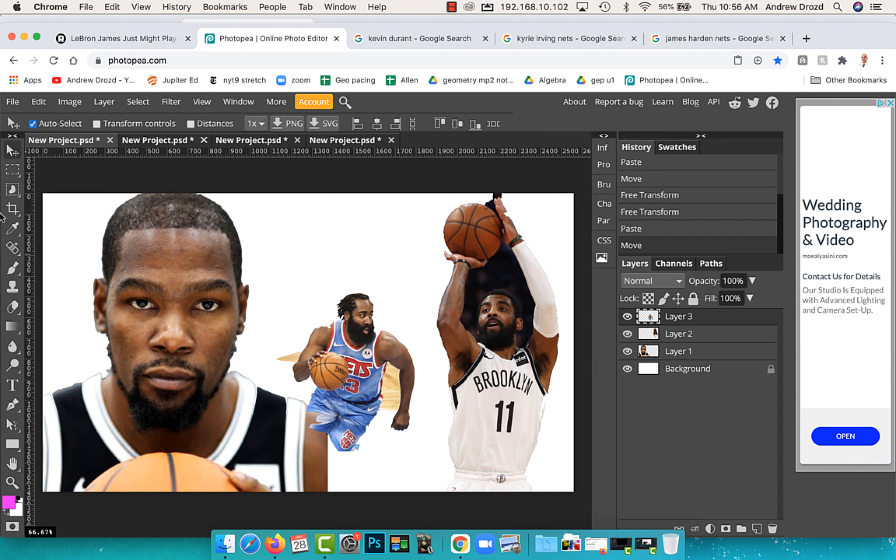
Try to select the leftover court patch beside Harden's ball-side arm with the Object Selection tool.
click(12, 189)
click(74, 209)
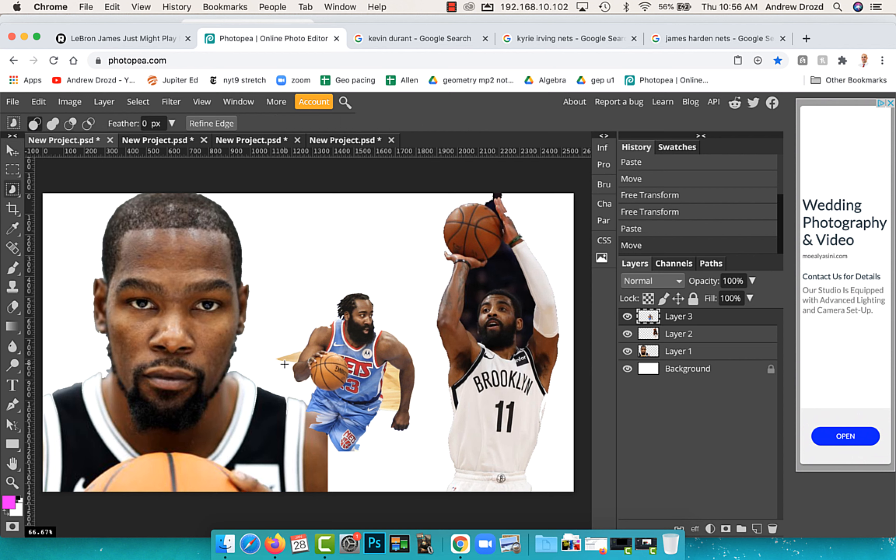
key(super+d)
click(297, 355)
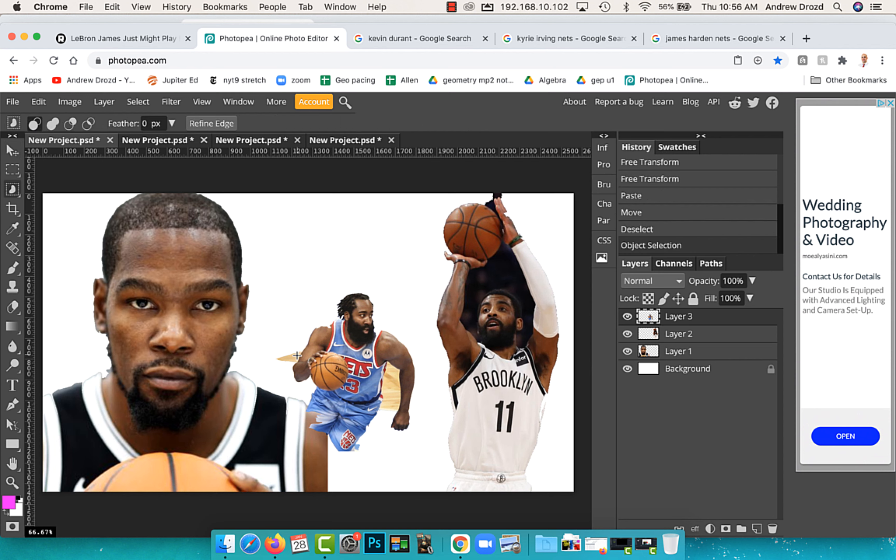
scroll(297, 354, up, 3)
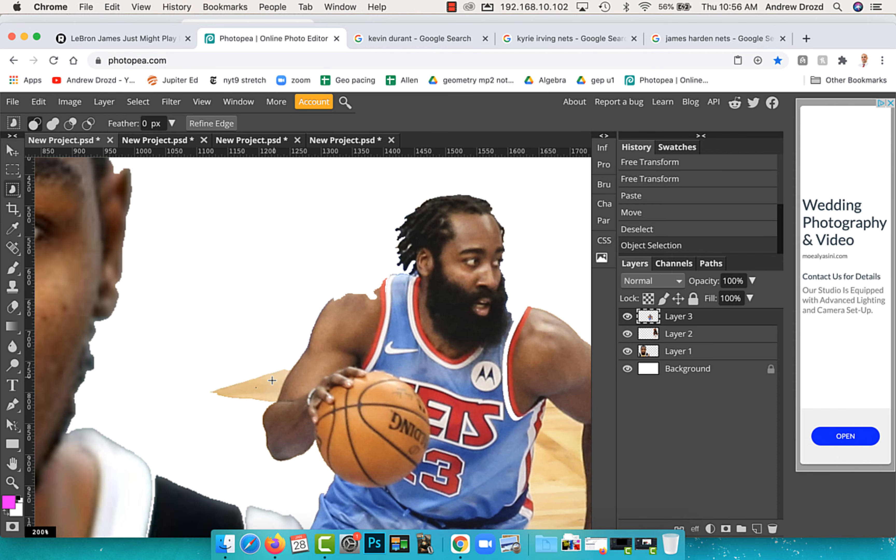
click(289, 358)
Select the court patch beside Harden's ball-side arm with Quick Selection, delete it and clear the selection.
right_click(11, 188)
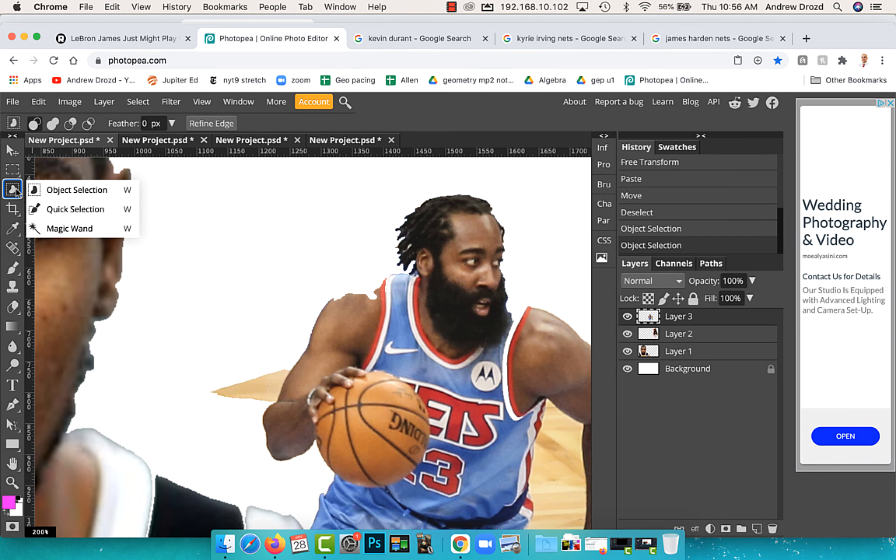
click(63, 208)
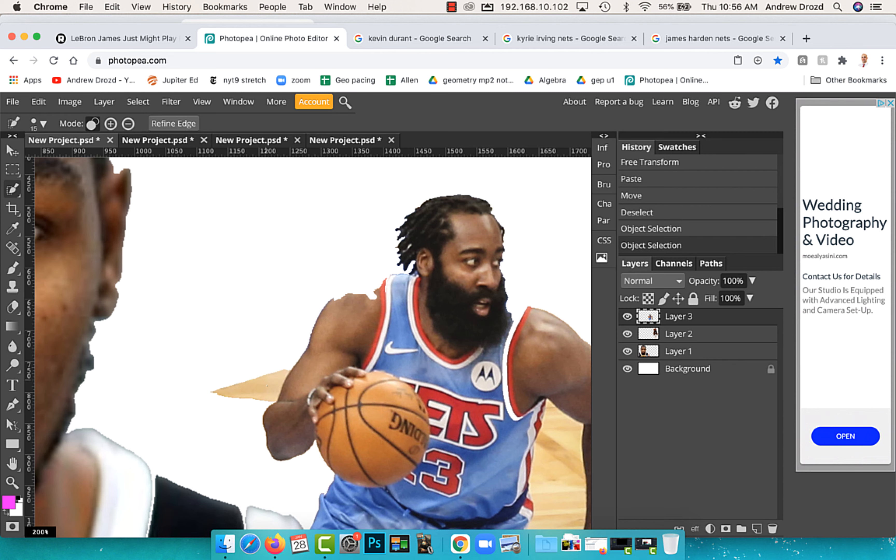
click(272, 380)
key(Delete)
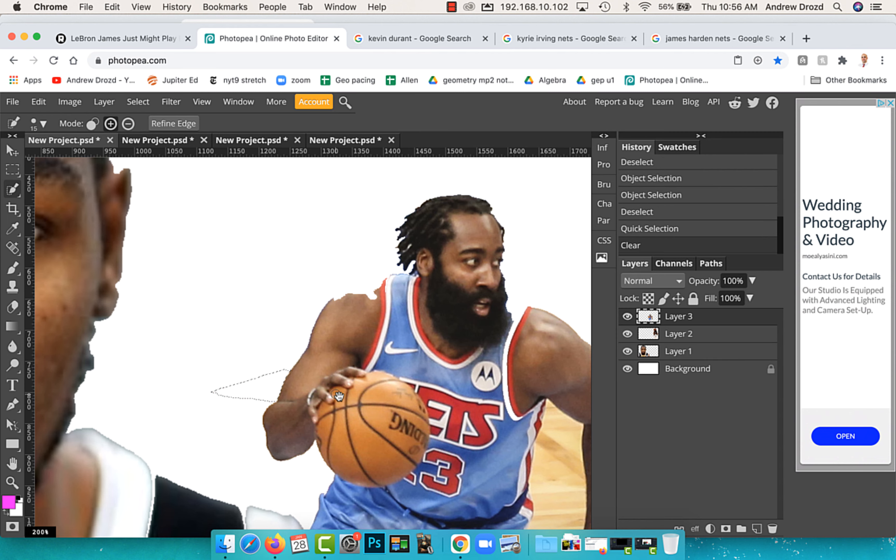
scroll(273, 361, right, 3)
scroll(273, 362, down, 2)
key(super+d)
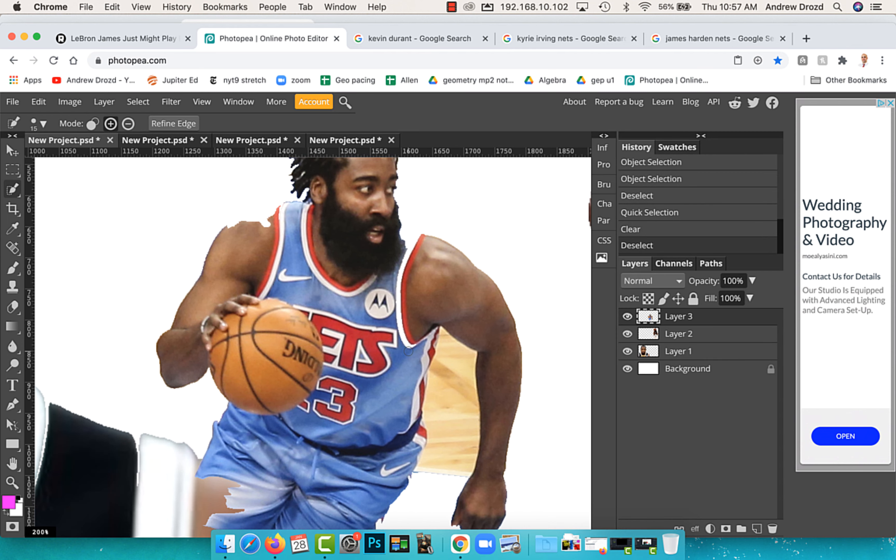
Delete the court background between Harden's jersey and his free arm, then clear the selection.
drag(449, 365, 448, 404)
key(Delete)
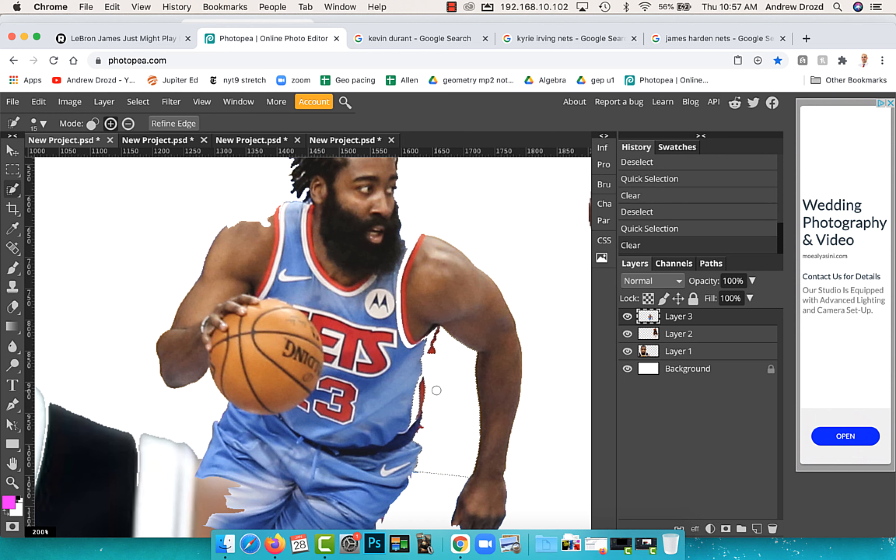
key(super+d)
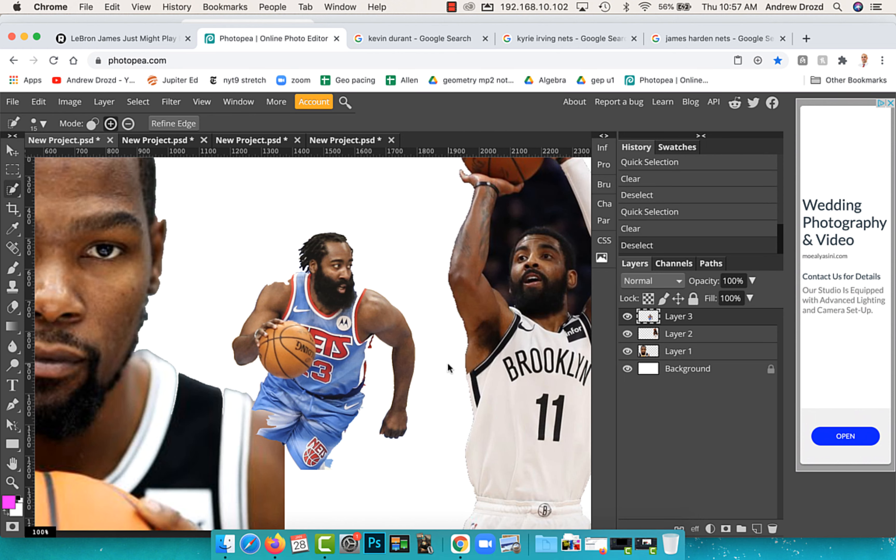
Scale the James Harden cutout to 170.07% and position it between Durant and Irving.
key(super+minus)
key(v)
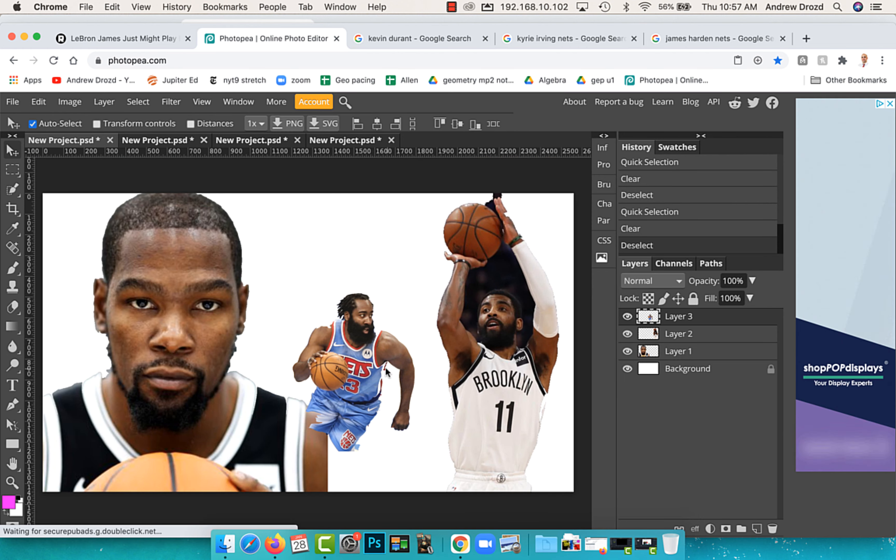
drag(358, 366, 370, 380)
key(super+alt+t)
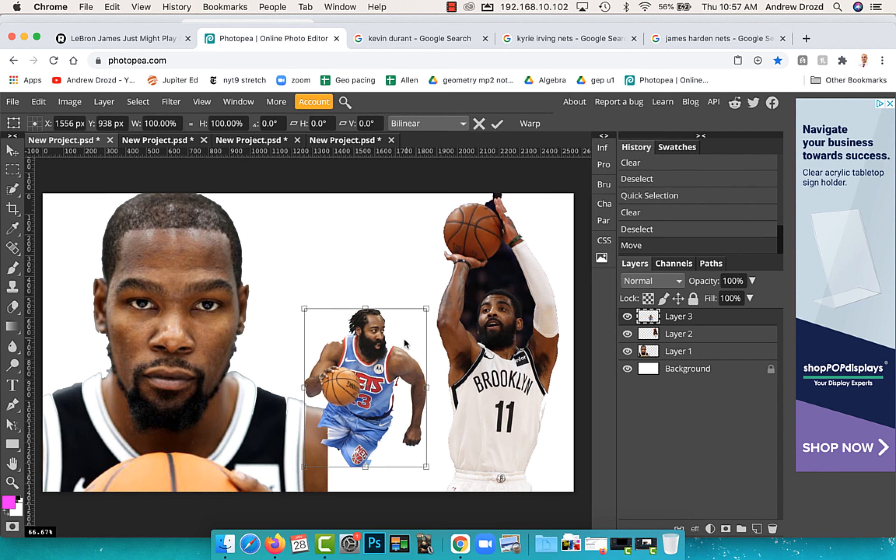
drag(424, 313, 455, 271)
drag(392, 321, 359, 254)
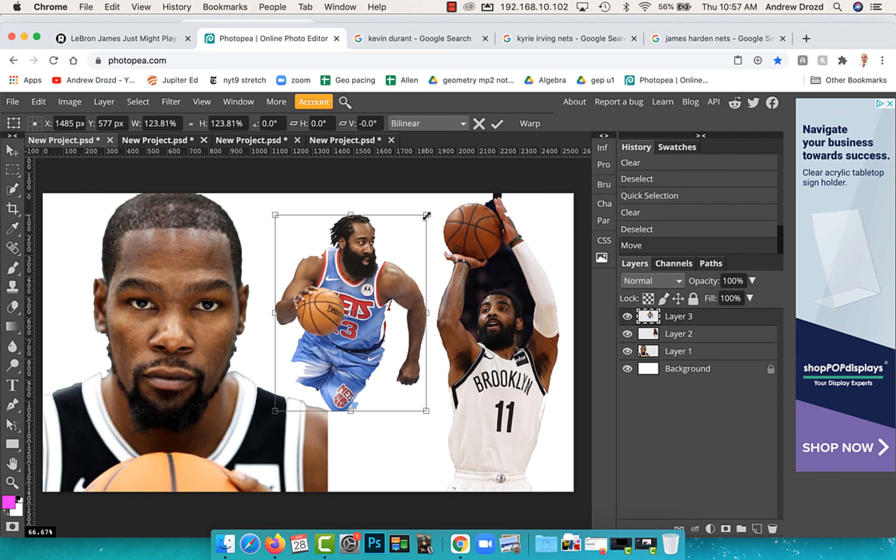
drag(426, 214, 485, 165)
drag(411, 249, 373, 308)
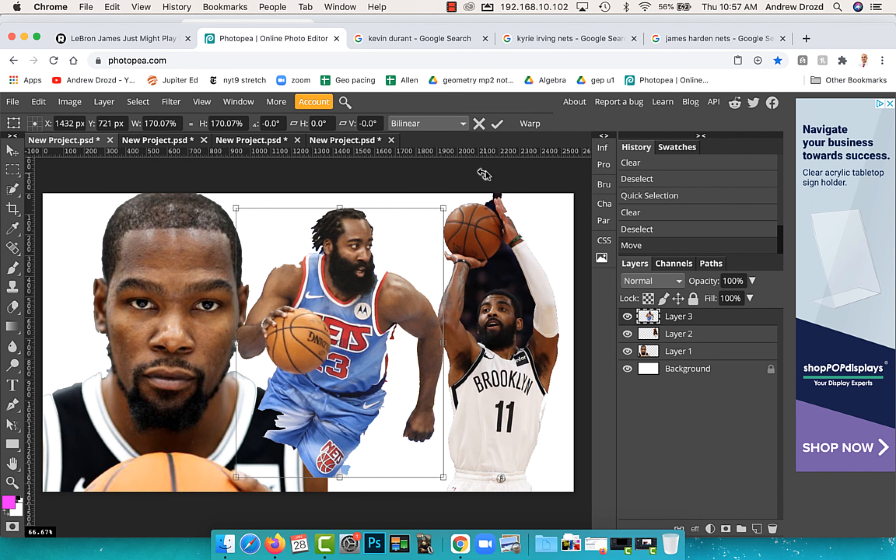
click(497, 124)
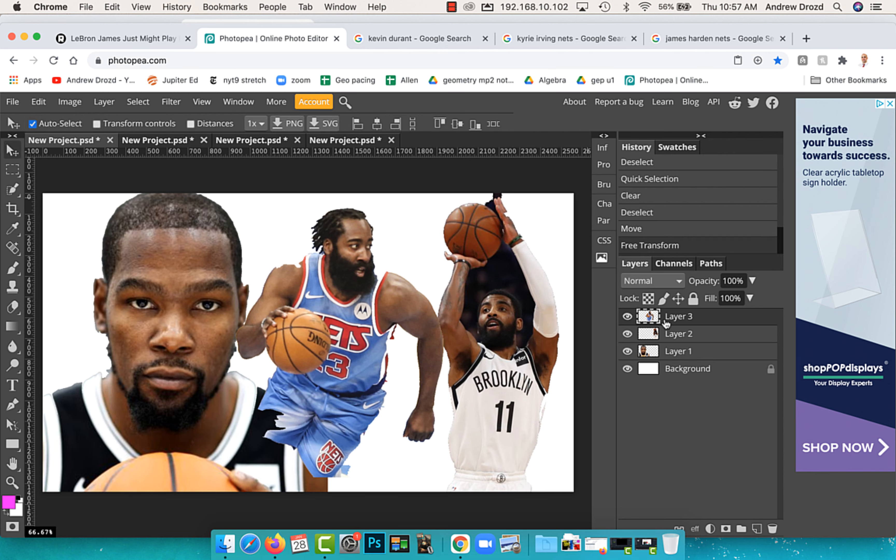
Put the Harden layer below the Durant layer and shift Harden right so his free arm sits behind Irving.
drag(664, 323, 665, 359)
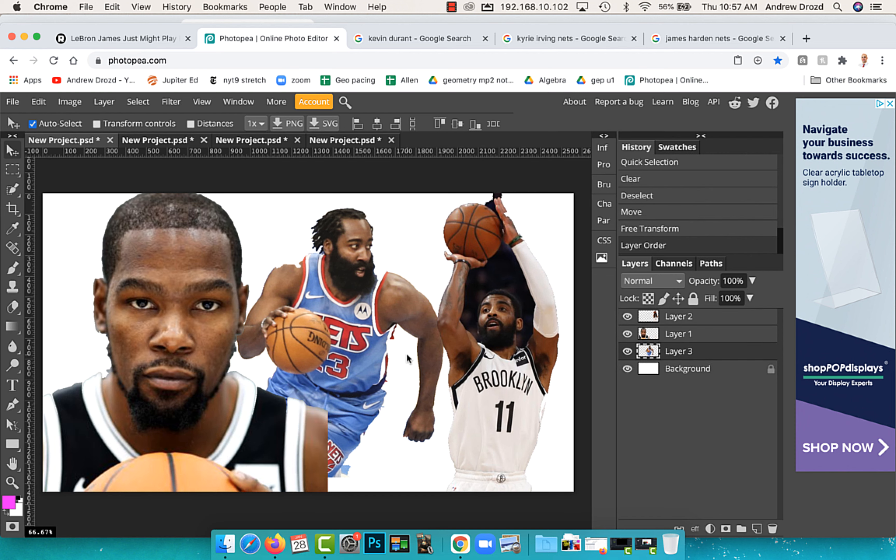
drag(365, 350, 387, 351)
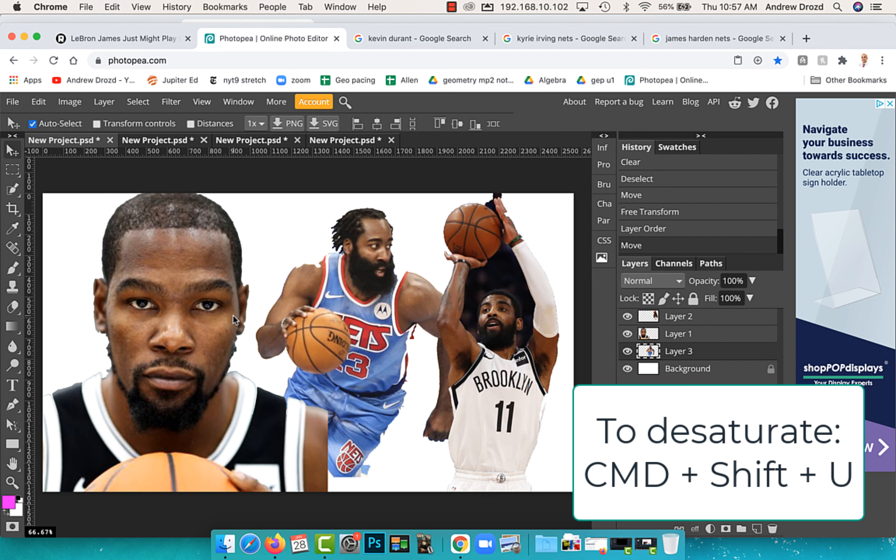
Desaturate the Durant, Harden and Irving layers to black and white.
click(189, 272)
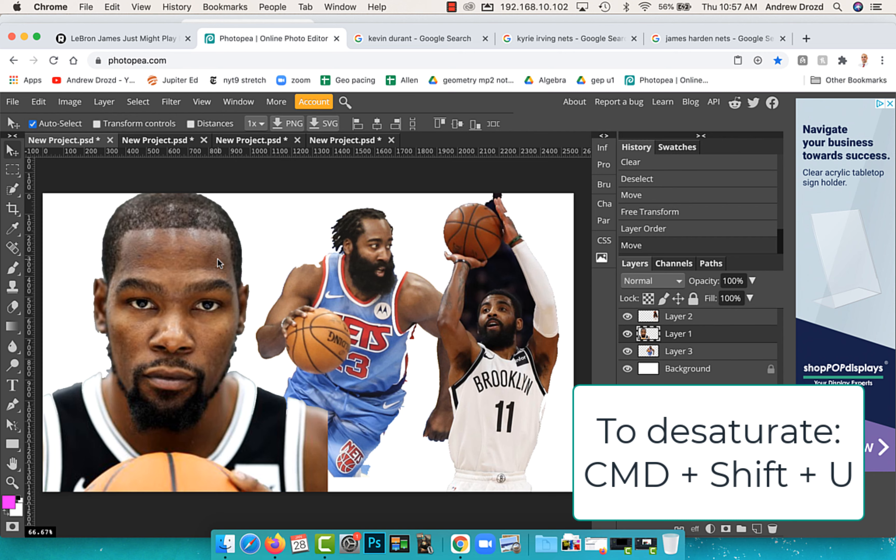
key(super+shift+u)
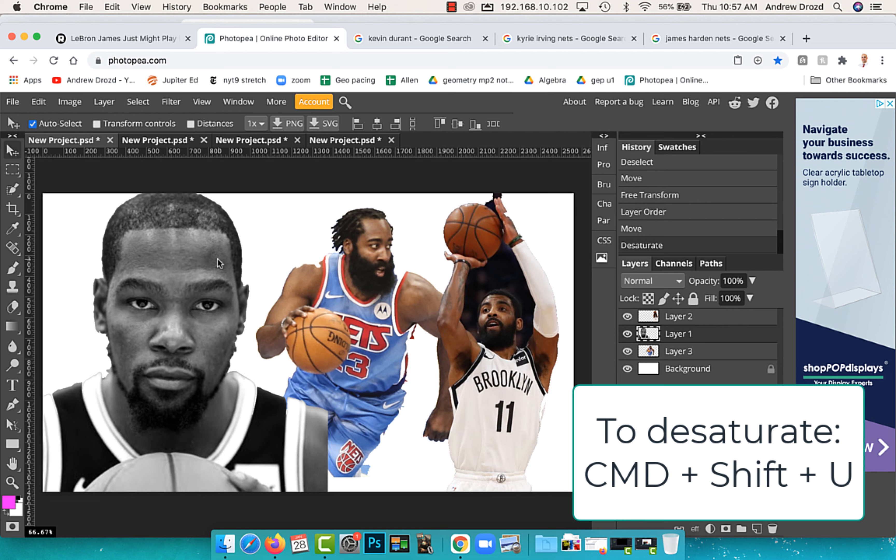
click(364, 314)
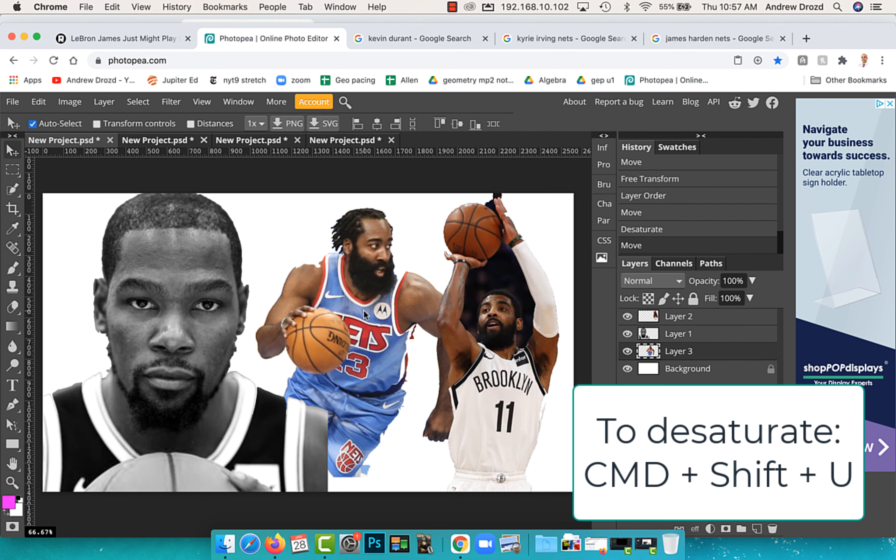
key(super+shift+u)
click(480, 322)
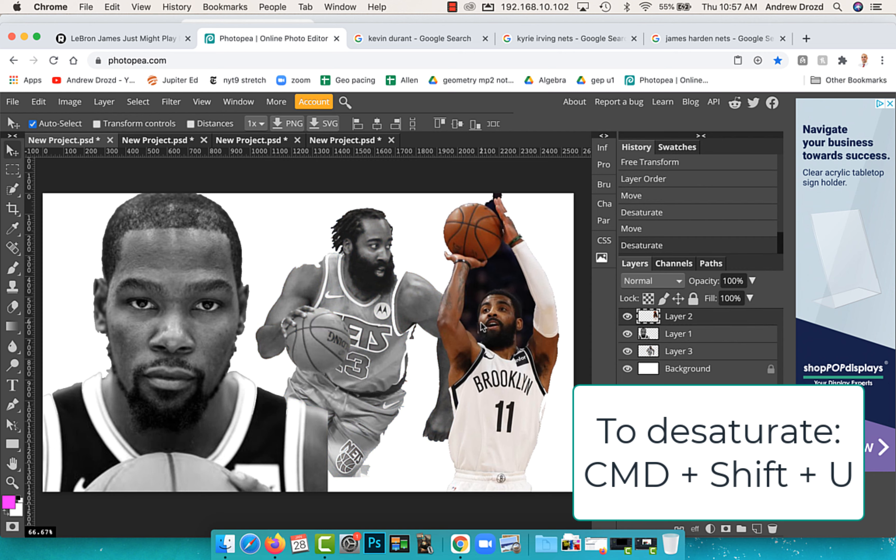
key(super+shift+u)
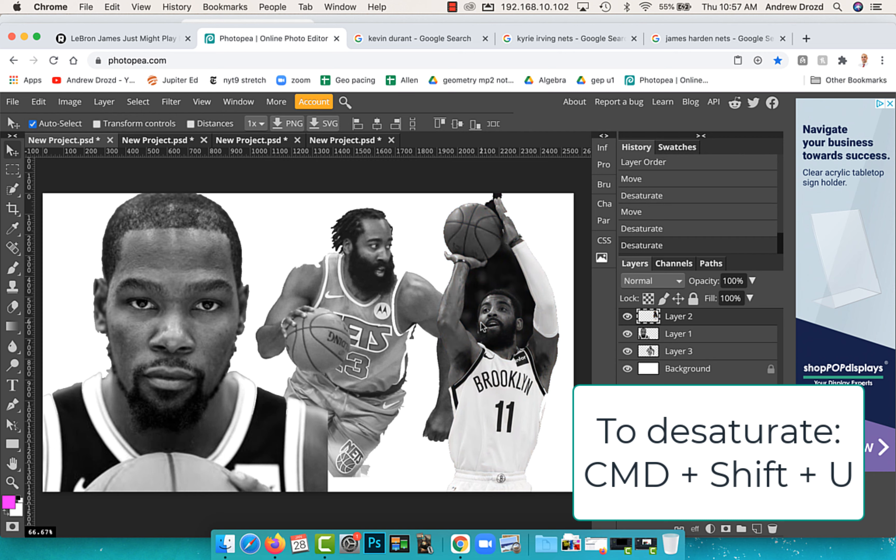
click(217, 334)
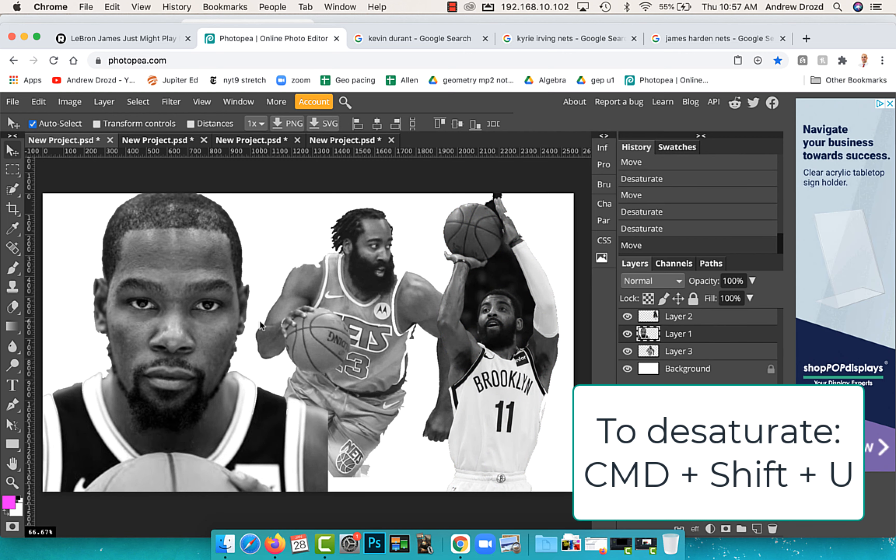
Brighten the Durant layer with a Levels adjustment, lowering the white input level to 188.
key(super+l)
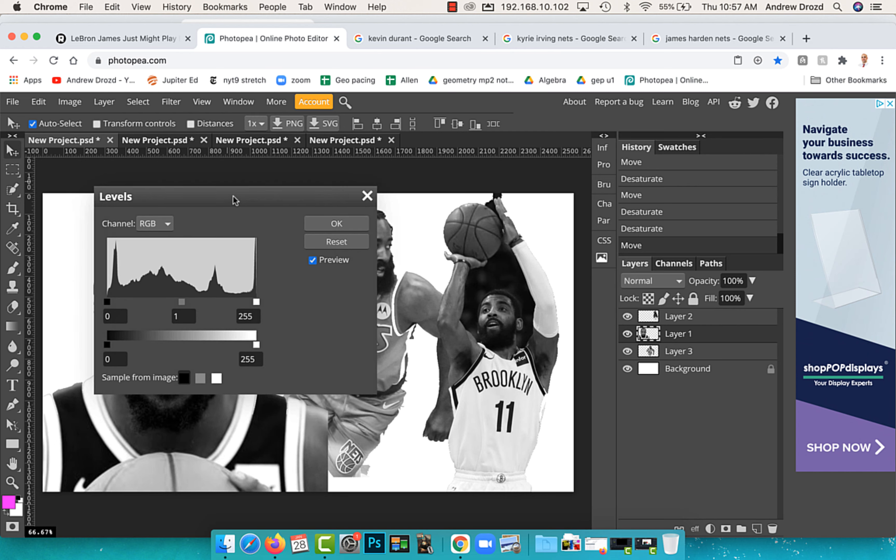
drag(234, 197, 443, 147)
drag(462, 250, 426, 274)
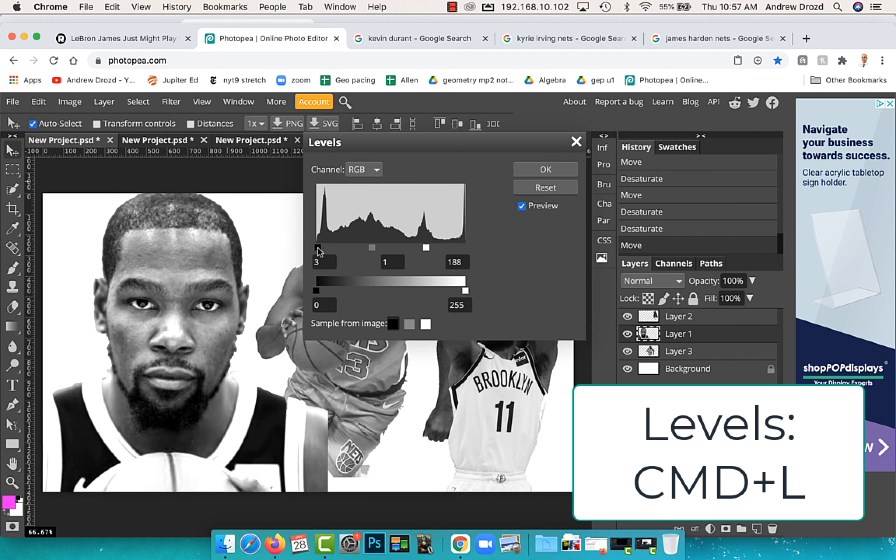
click(545, 169)
Brighten the Harden layer with a Levels adjustment, setting the white input level to 187.
click(380, 298)
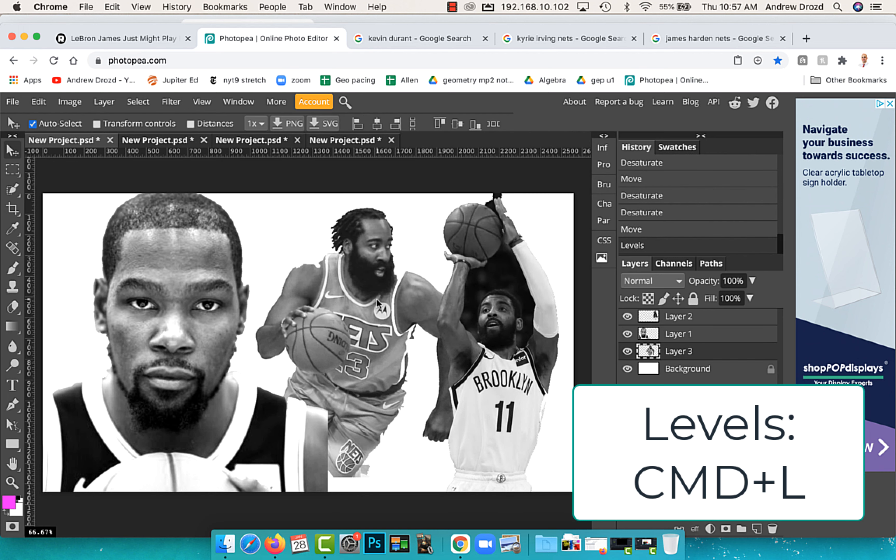
key(super+l)
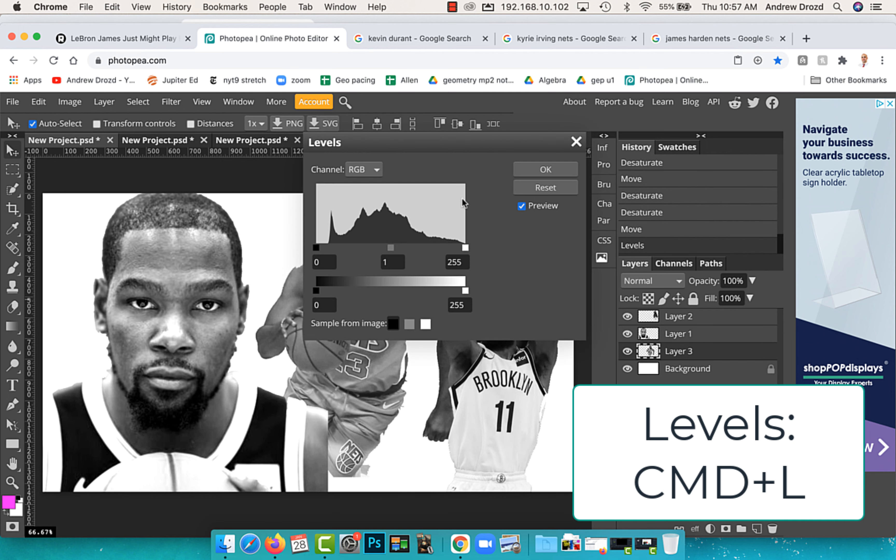
drag(472, 152, 582, 131)
drag(573, 227, 536, 247)
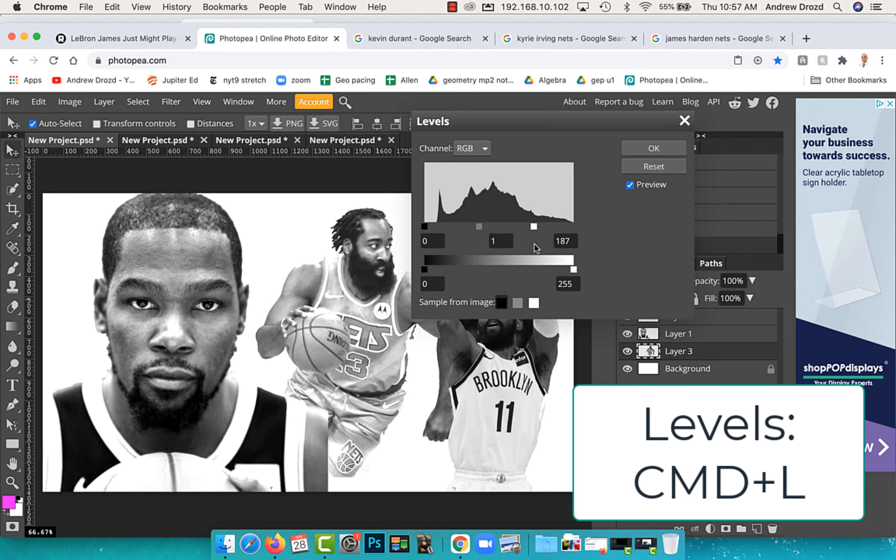
click(654, 148)
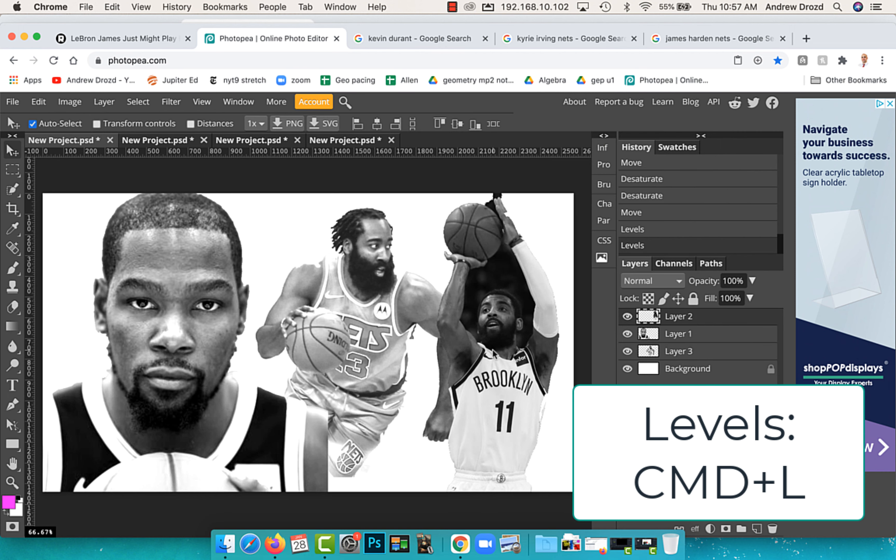
Lighten the Irving layer with Levels, setting the white input level to 222 and the midtones to 1.67.
key(super+l)
drag(573, 226, 554, 225)
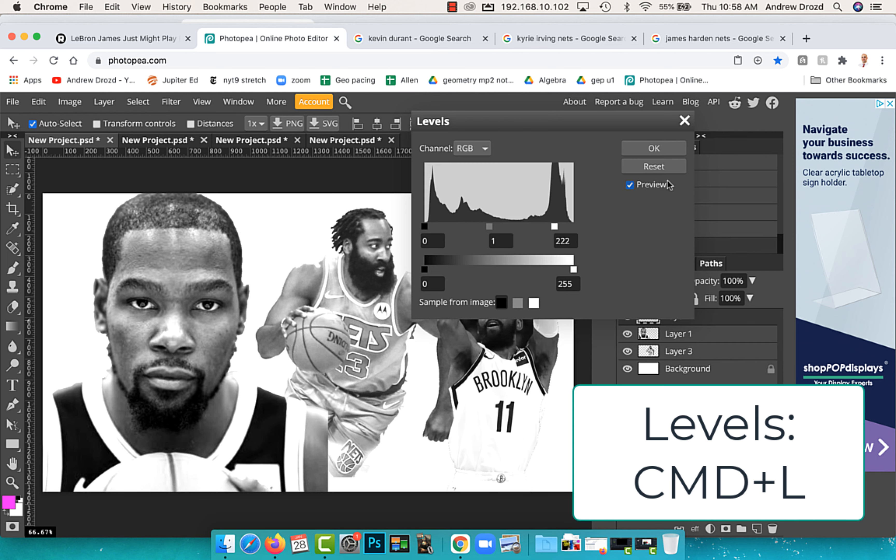
drag(595, 122, 734, 161)
drag(628, 265, 613, 267)
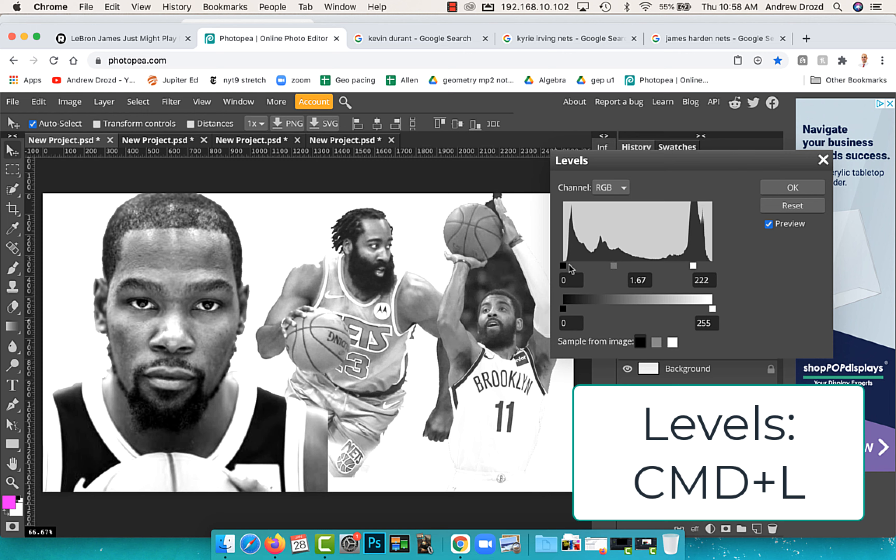
click(761, 187)
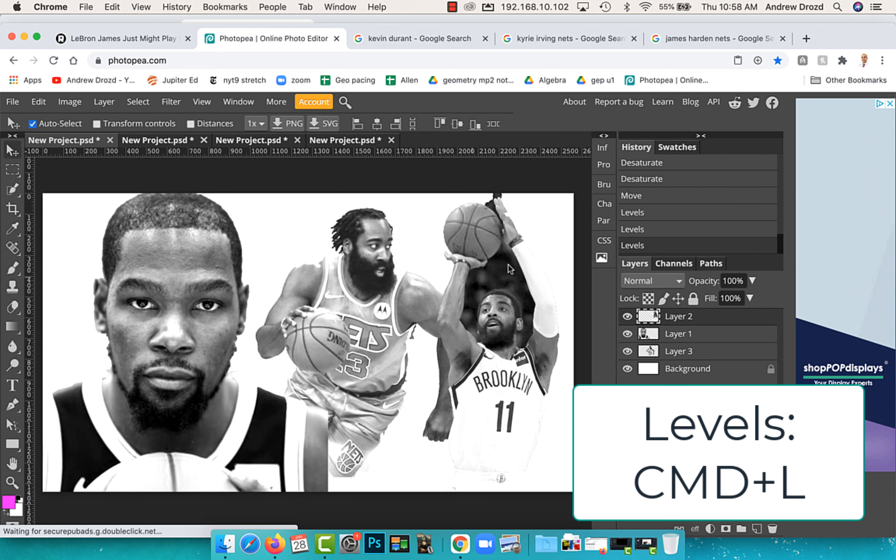
Add a new layer above the cutouts and draw a circular selection about 1020 px across over Durant's face.
click(756, 529)
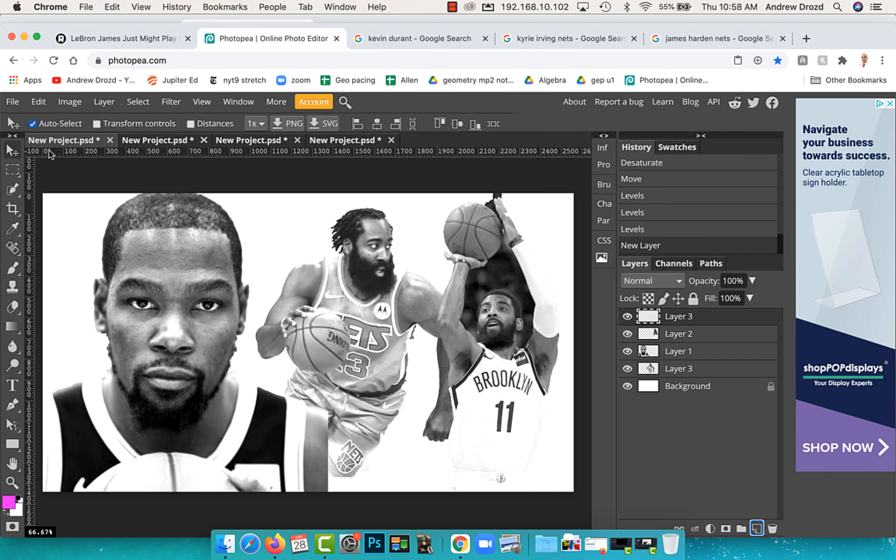
click(123, 35)
scroll(162, 246, down, 5)
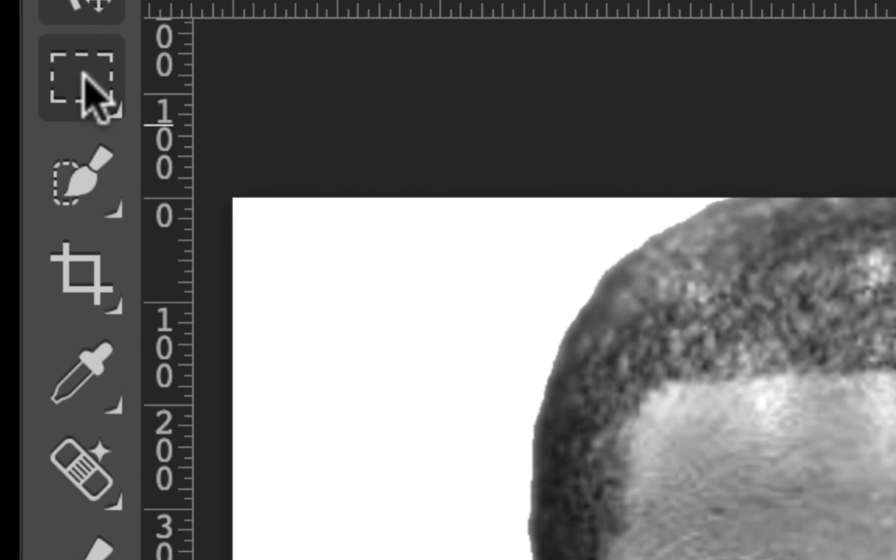
click(83, 72)
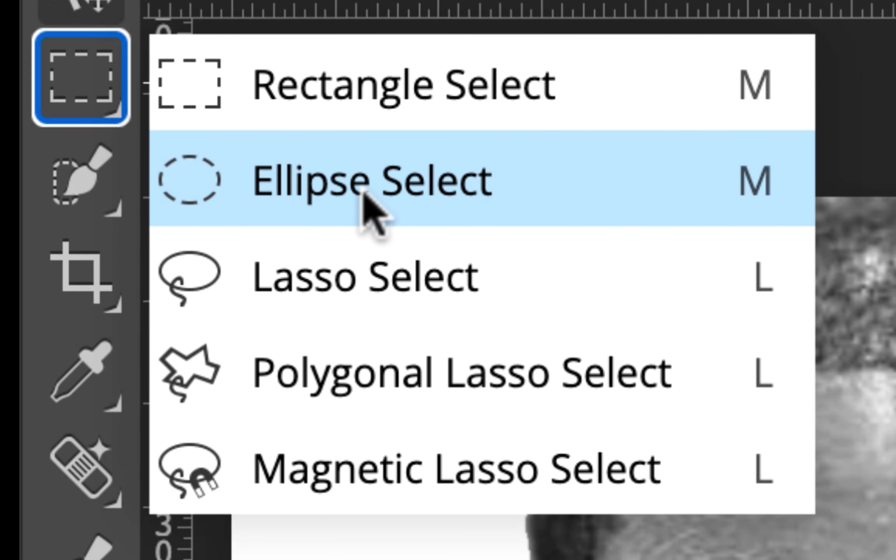
click(370, 189)
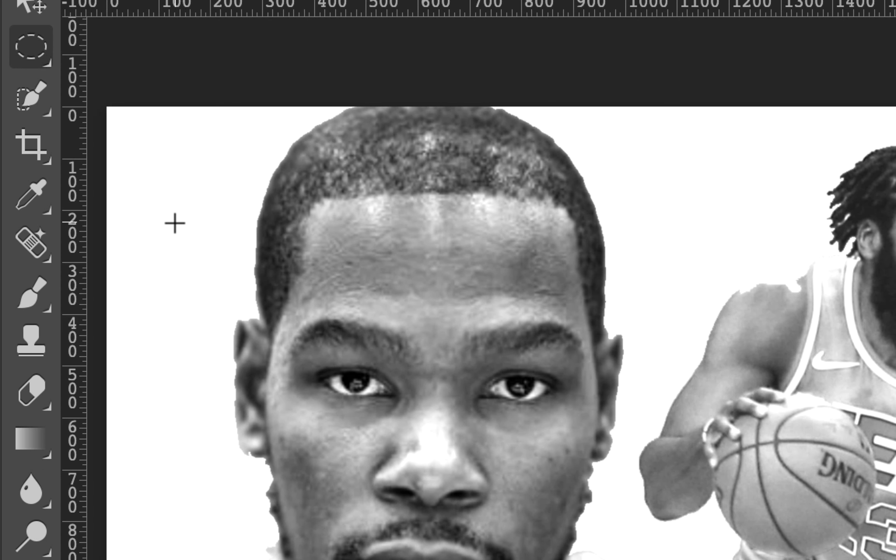
drag(174, 223, 619, 559)
mouse_move(691, 559)
mouse_down()
mouse_move(705, 559)
mouse_move(655, 559)
mouse_move(709, 559)
mouse_move(677, 559)
mouse_up()
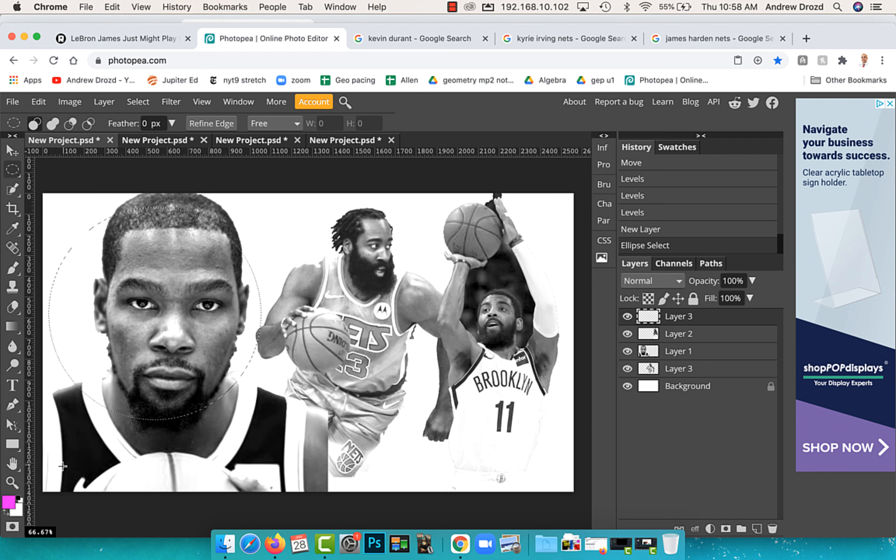
Fill the circular selection with yellow ffff00 using the Paint Bucket, and clear the selection.
click(9, 502)
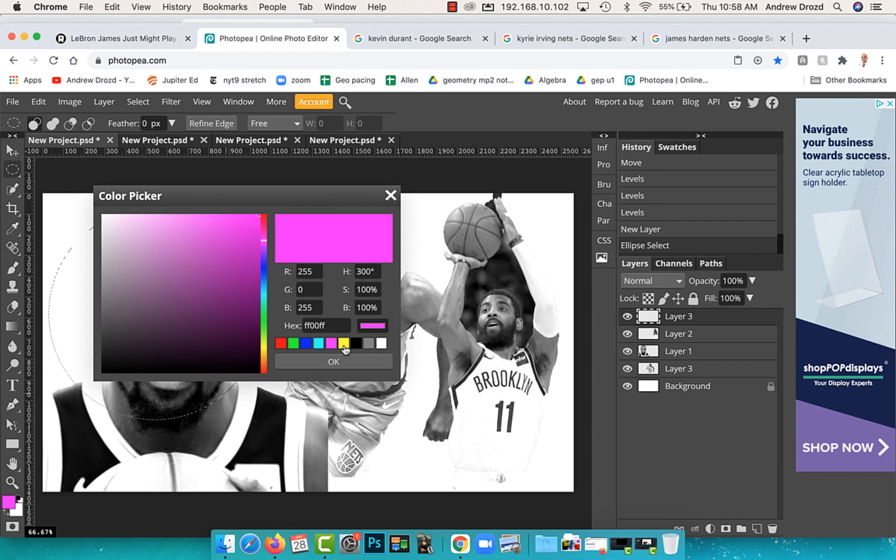
click(343, 344)
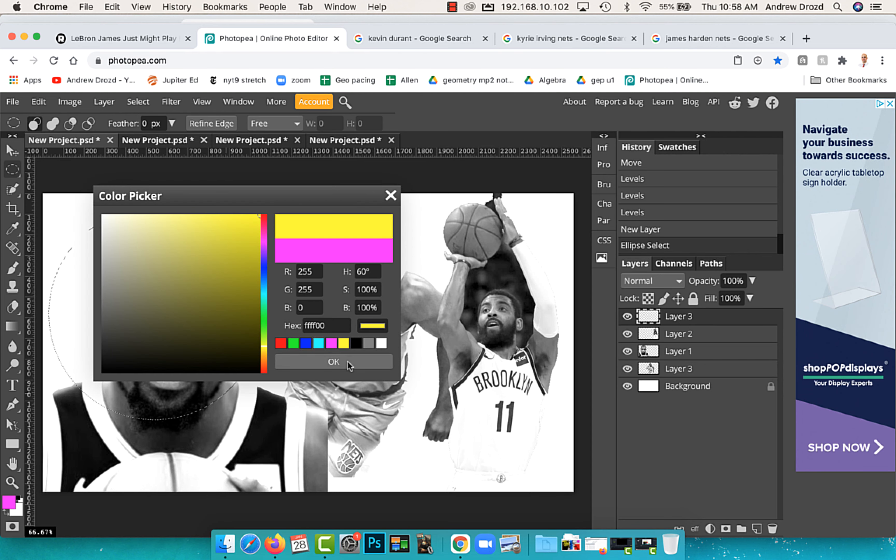
click(347, 361)
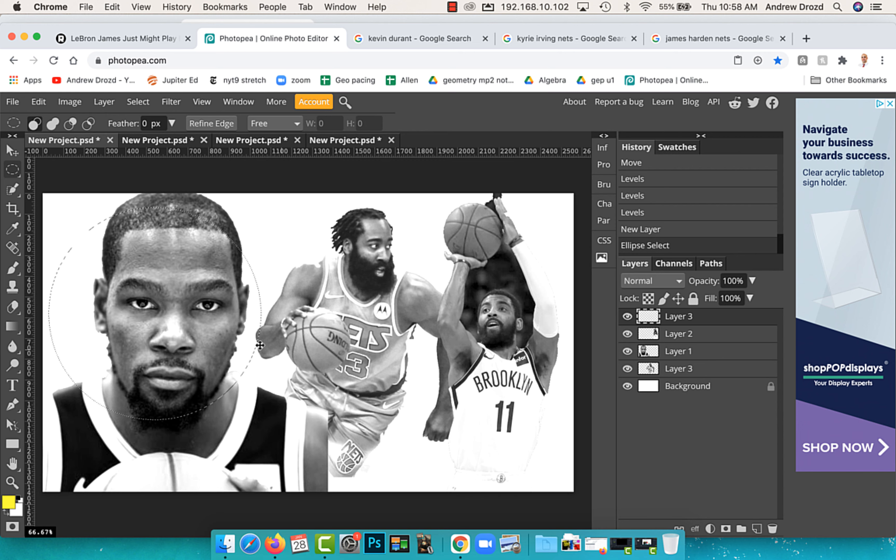
click(22, 331)
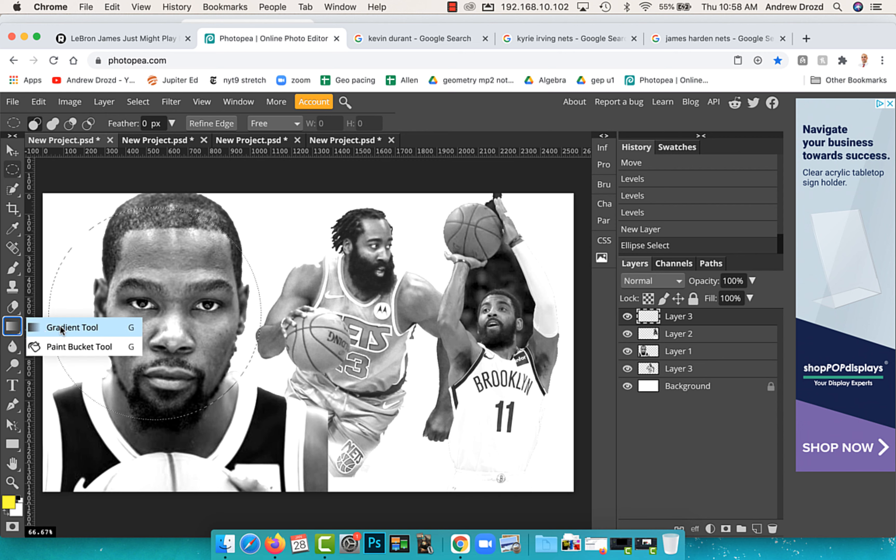
click(73, 346)
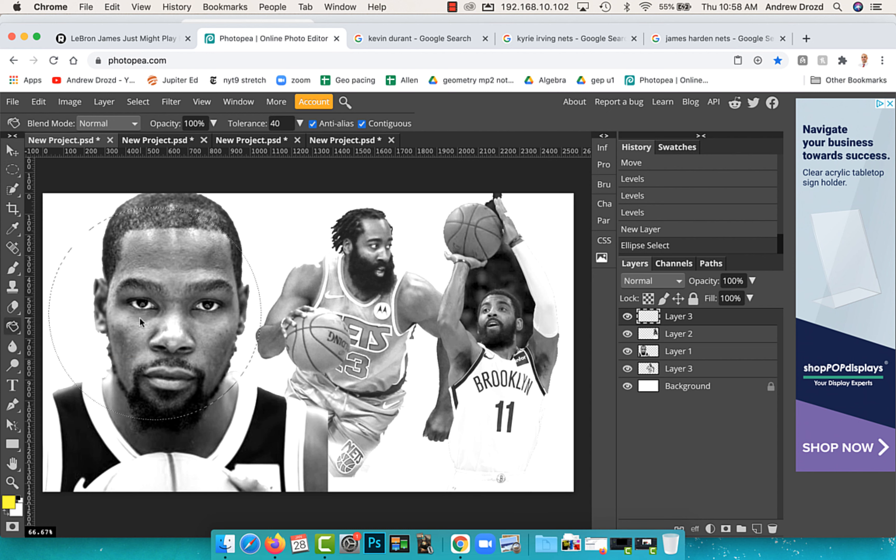
click(139, 317)
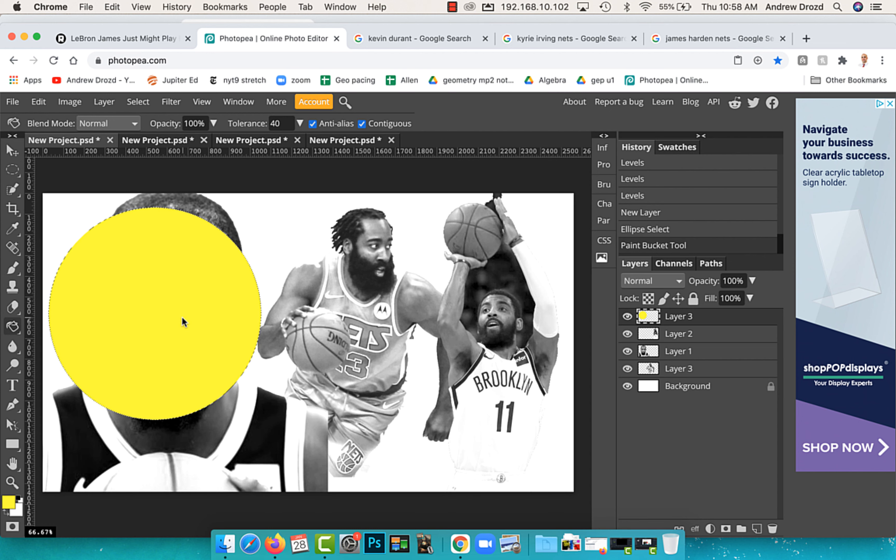
key(super+d)
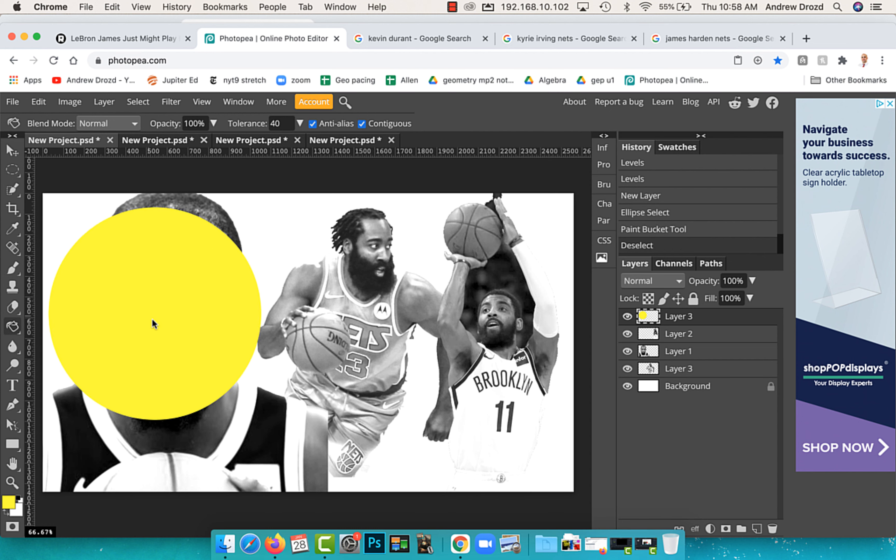
Draw a tall rectangular selection about 480 px wide and 1385 px high over Harden.
right_click(13, 169)
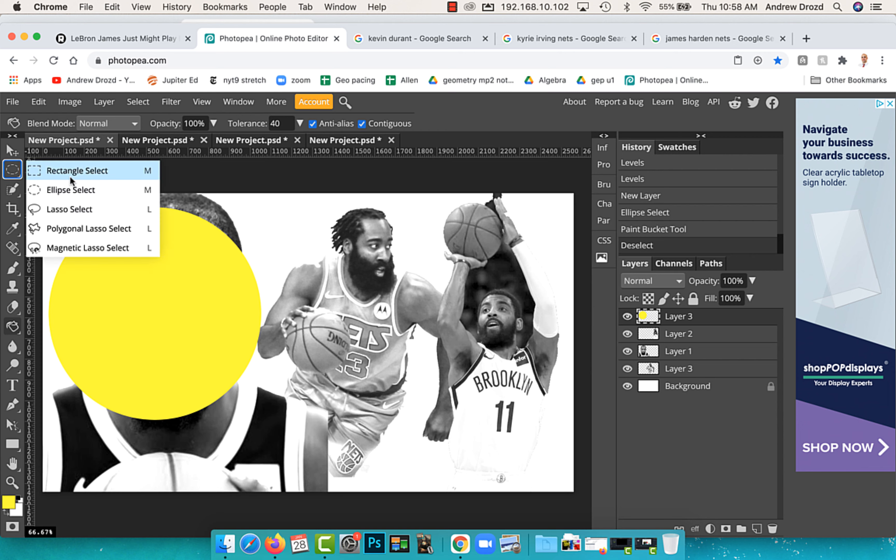
click(97, 173)
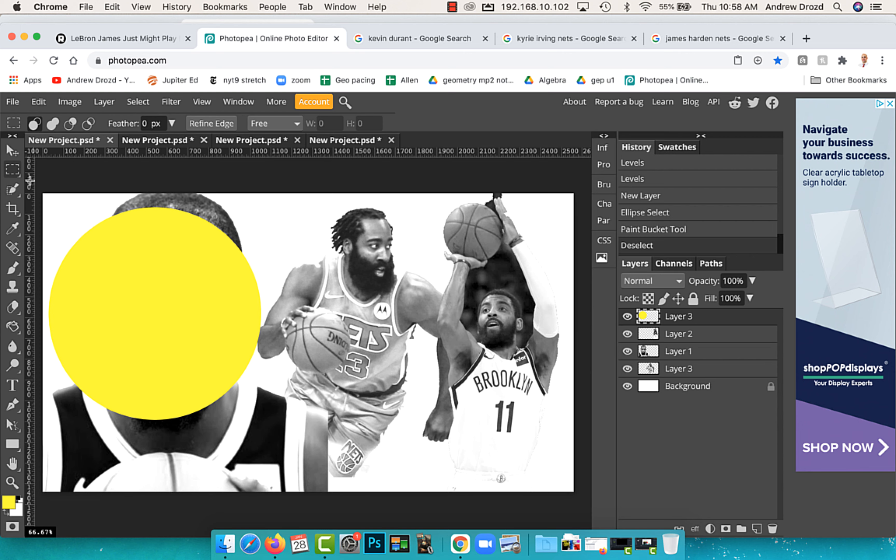
right_click(17, 174)
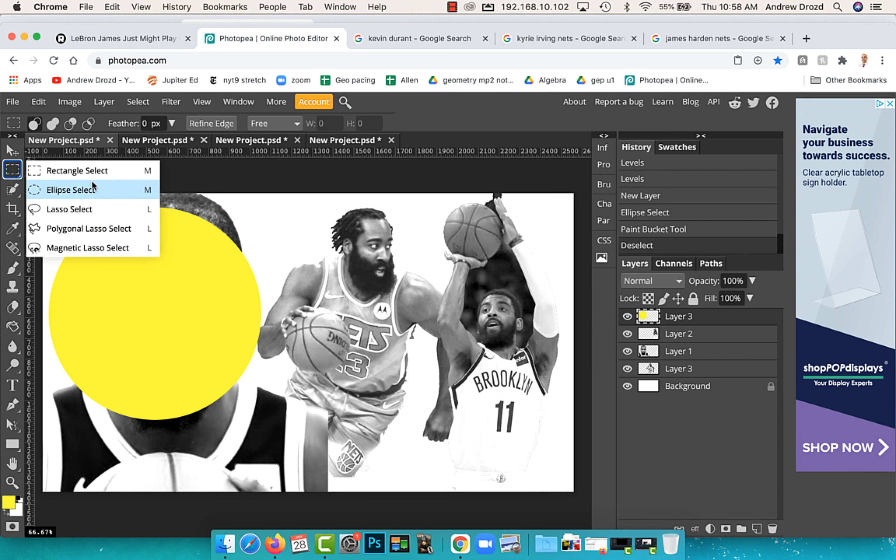
click(146, 171)
drag(279, 204, 378, 490)
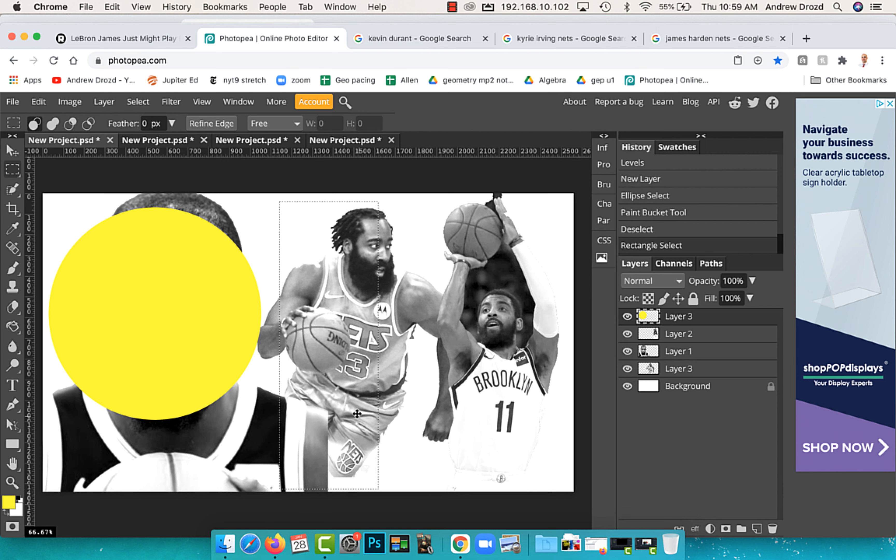
Fill the tall rectangular selection with blue 583cff on a new layer, and clear the selection.
click(15, 507)
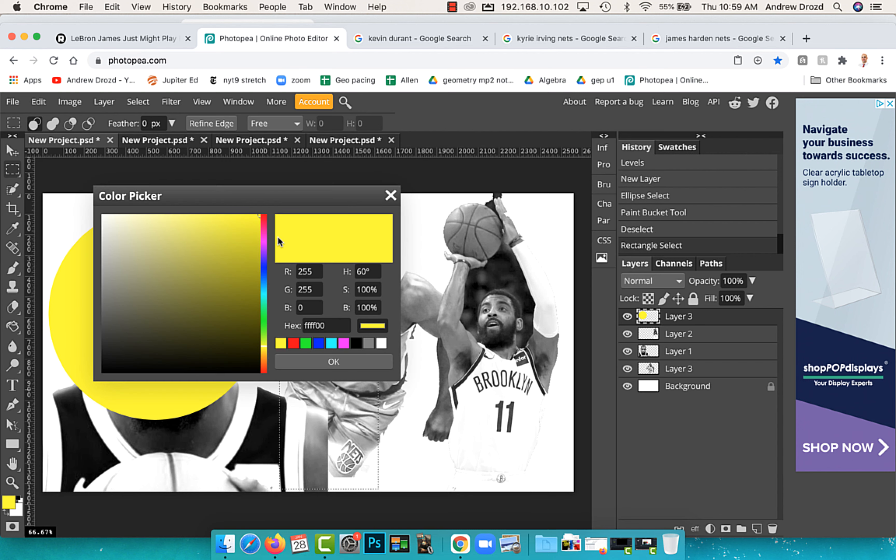
drag(264, 257, 227, 210)
click(333, 361)
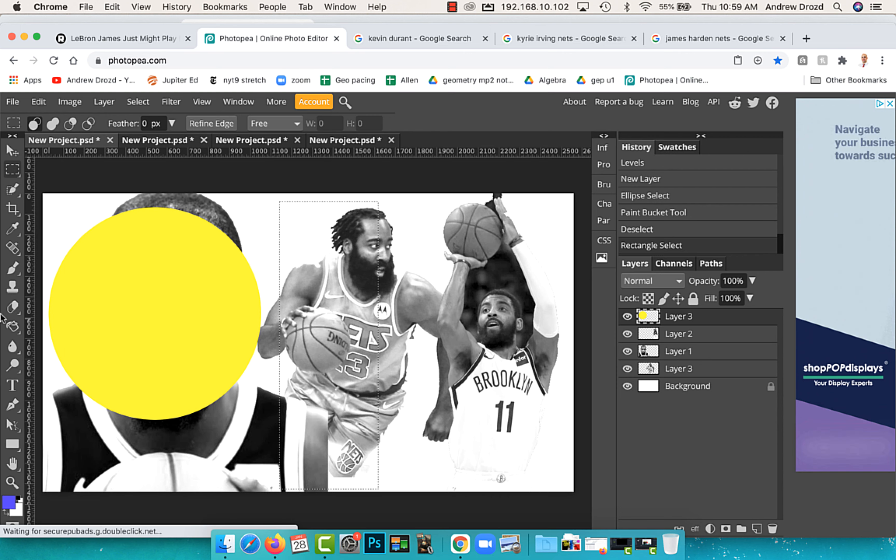
click(13, 326)
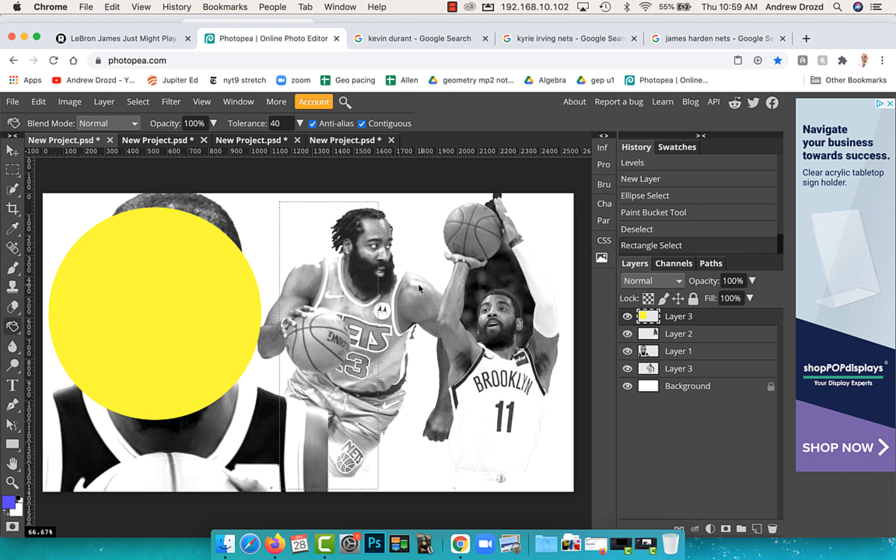
click(343, 302)
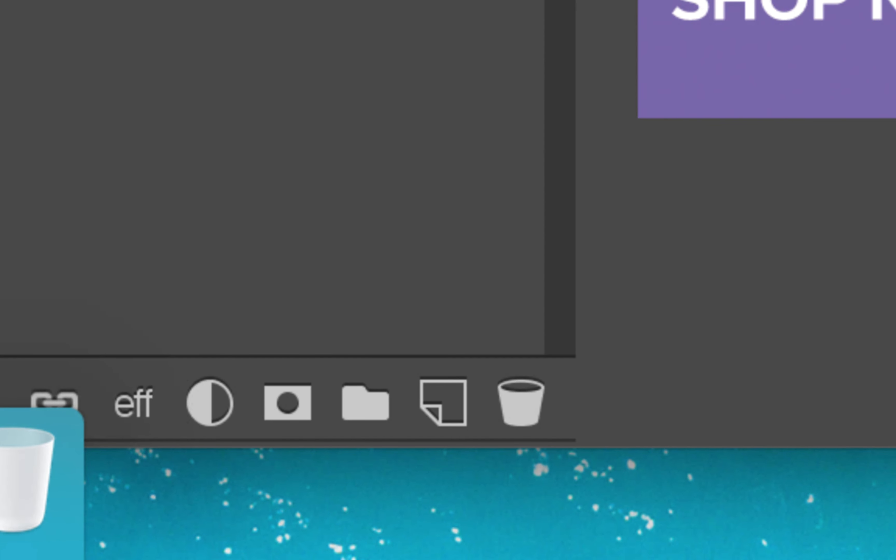
click(446, 412)
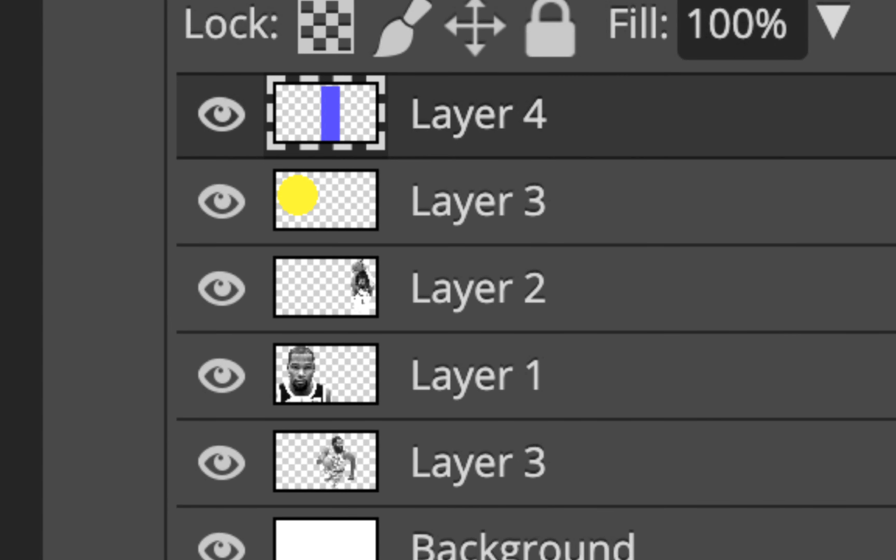
On another new layer, create a red-filled rectangle about 740 px wide and 720 px high over Irving, and clear the selection.
click(757, 528)
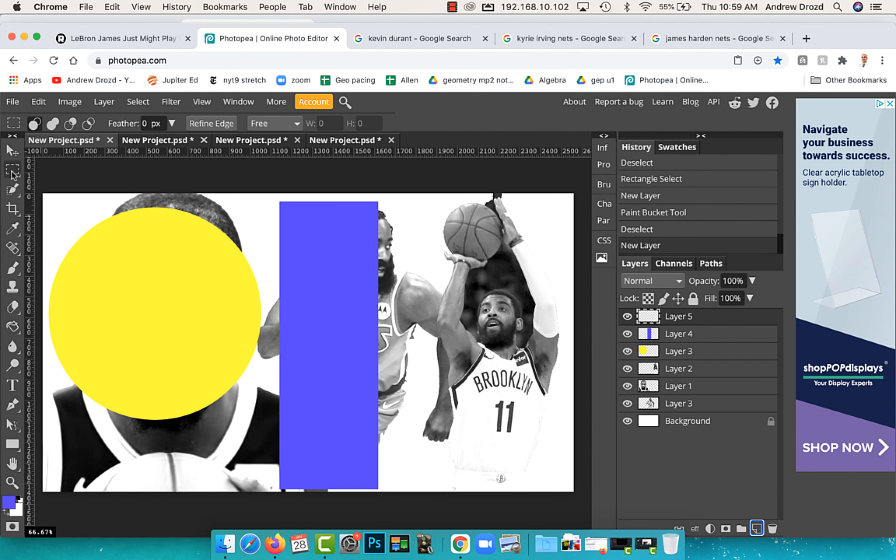
drag(407, 236, 560, 385)
click(10, 502)
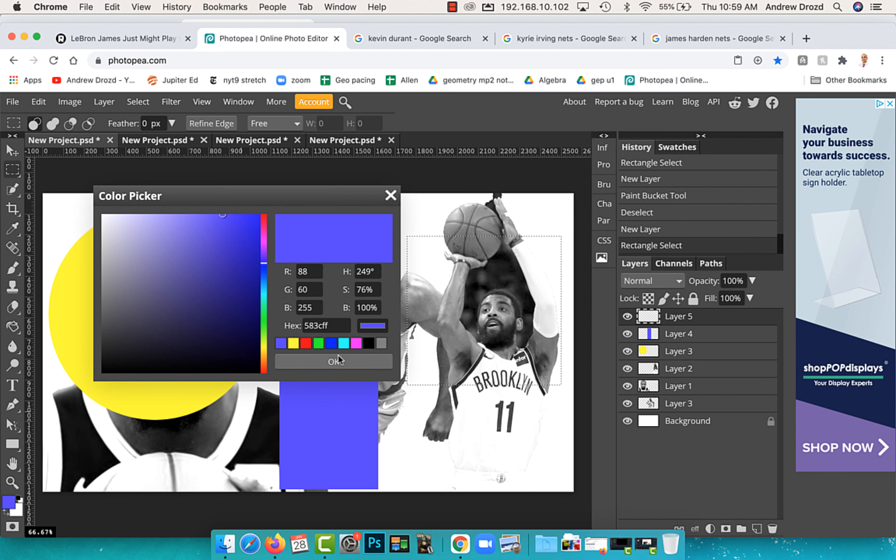
click(309, 343)
click(331, 361)
click(420, 334)
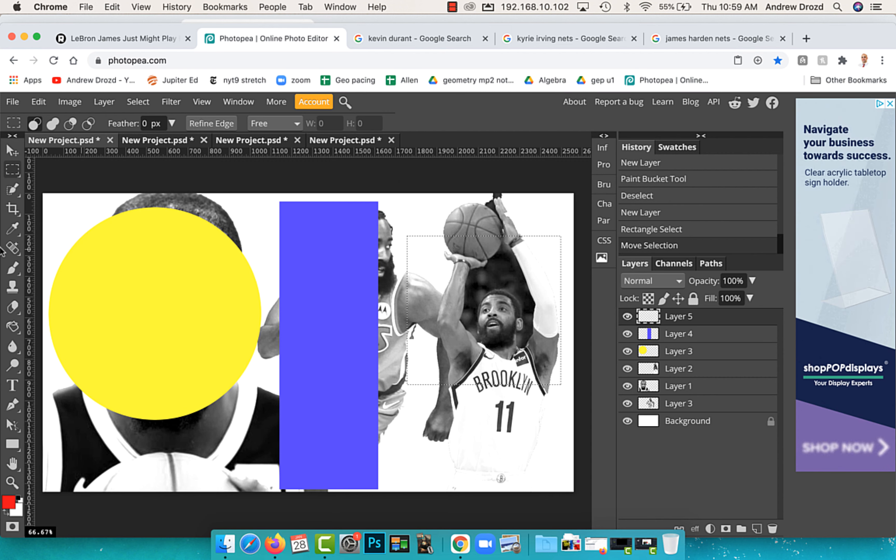
key(g)
click(503, 295)
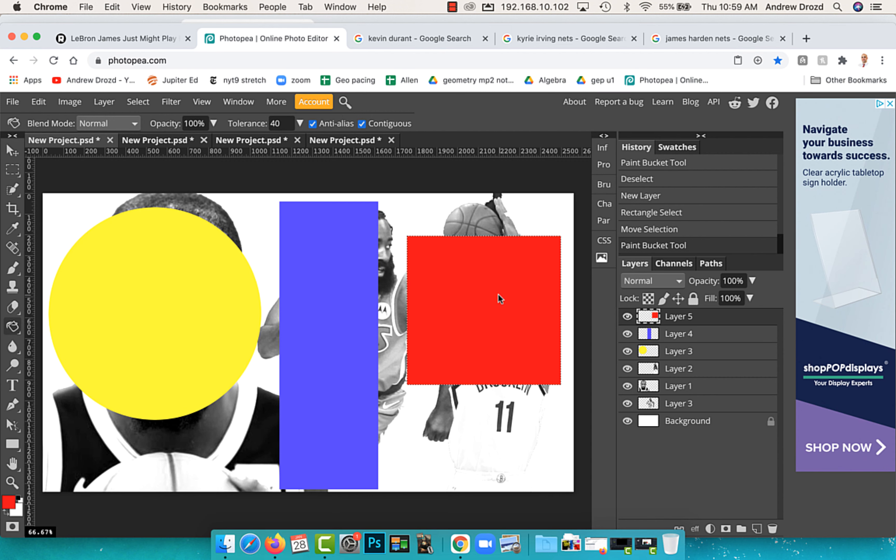
key(ctrl+d)
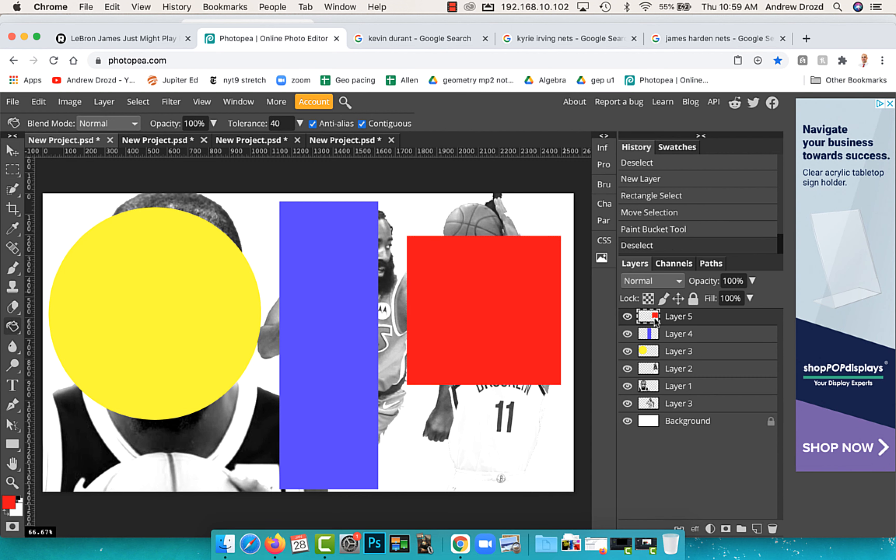
Consult the LeBron James reference illustration and set the yellow circle layer's blend mode to Multiply.
click(117, 39)
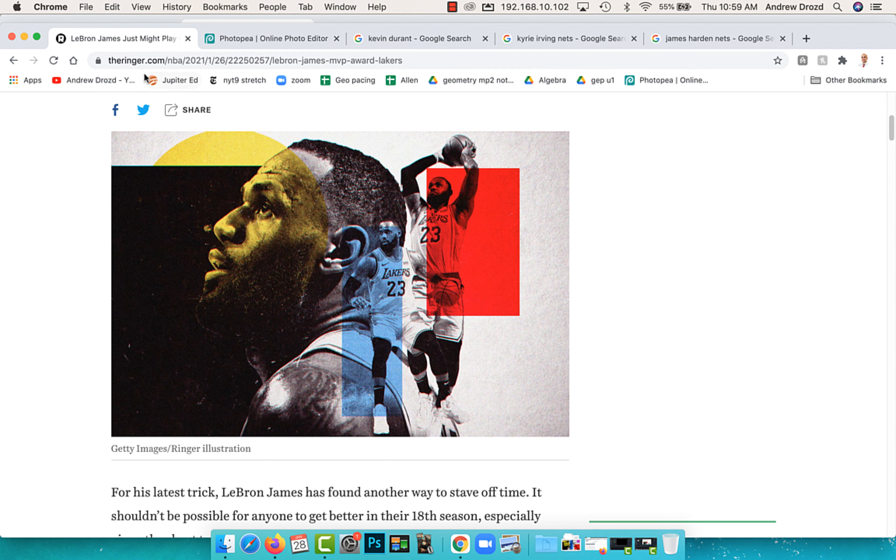
click(256, 38)
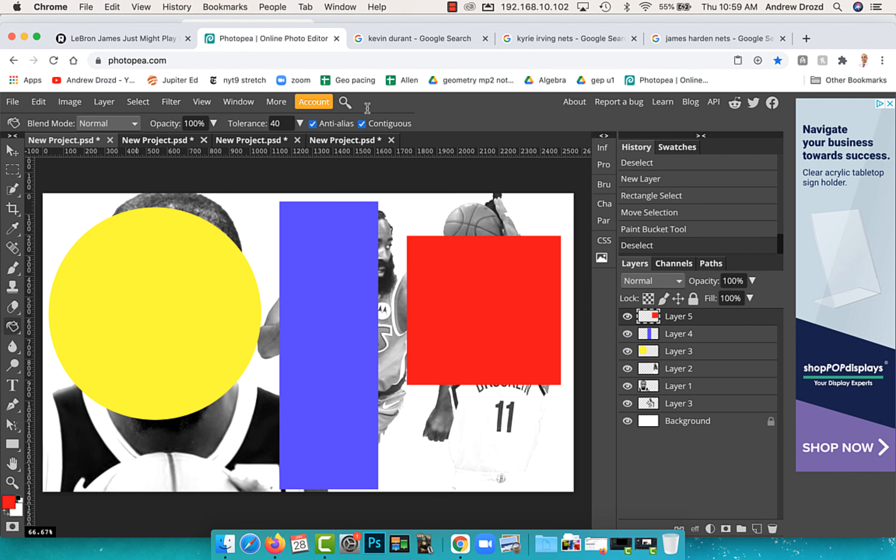
click(676, 353)
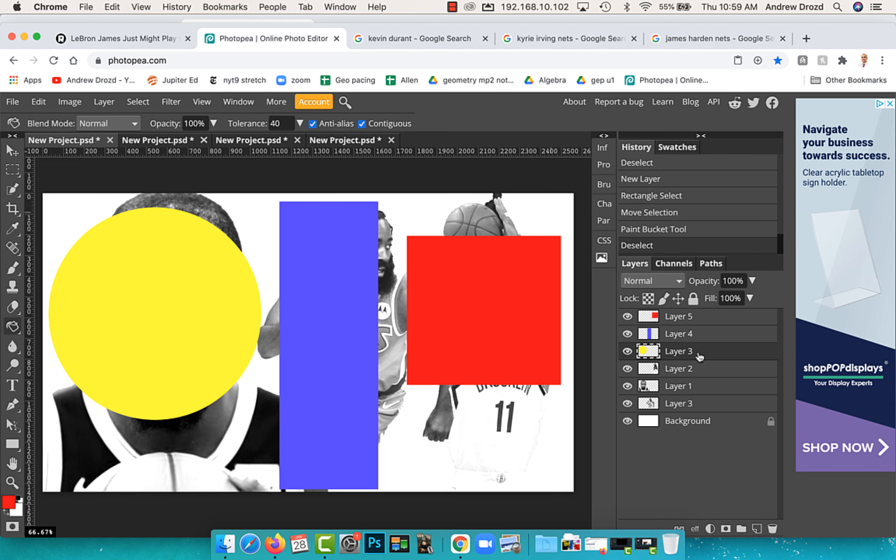
click(671, 283)
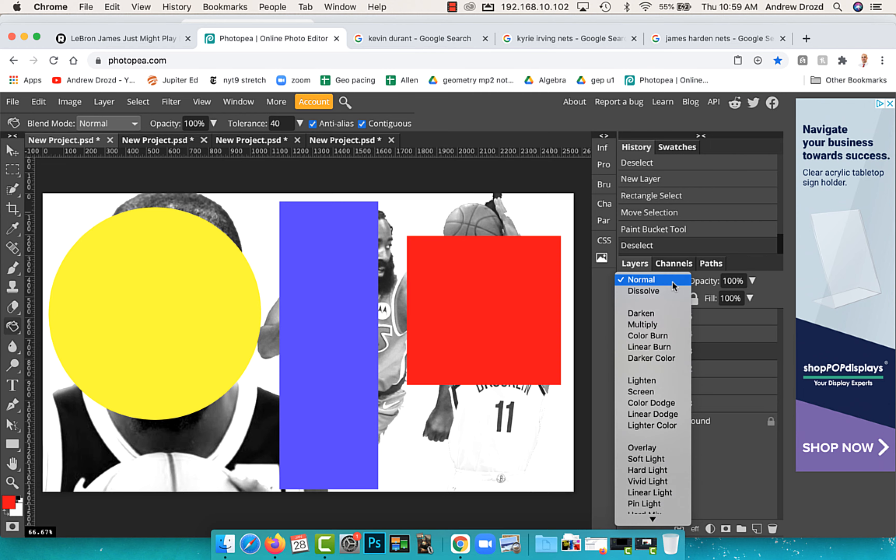
click(670, 326)
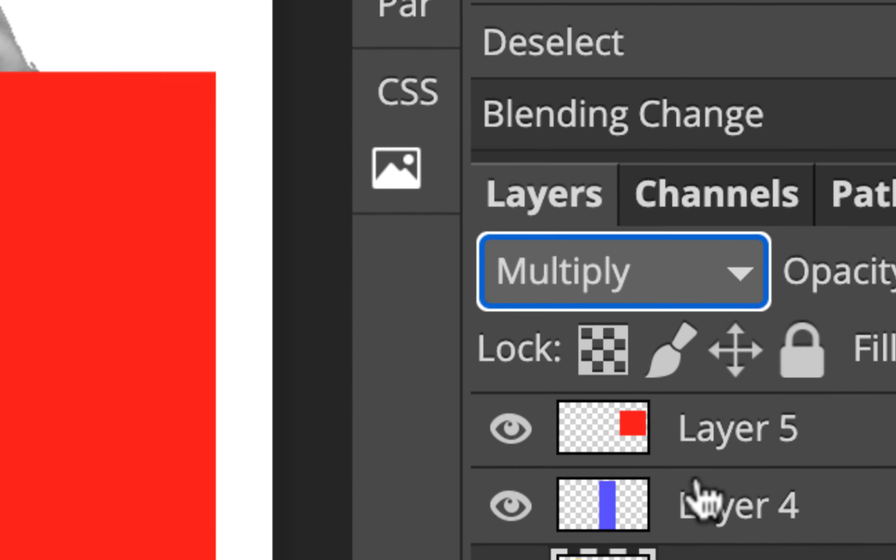
Set the blue rectangle layer's blend mode to Multiply and shift the rectangle about 55 px to the left.
click(705, 503)
click(726, 294)
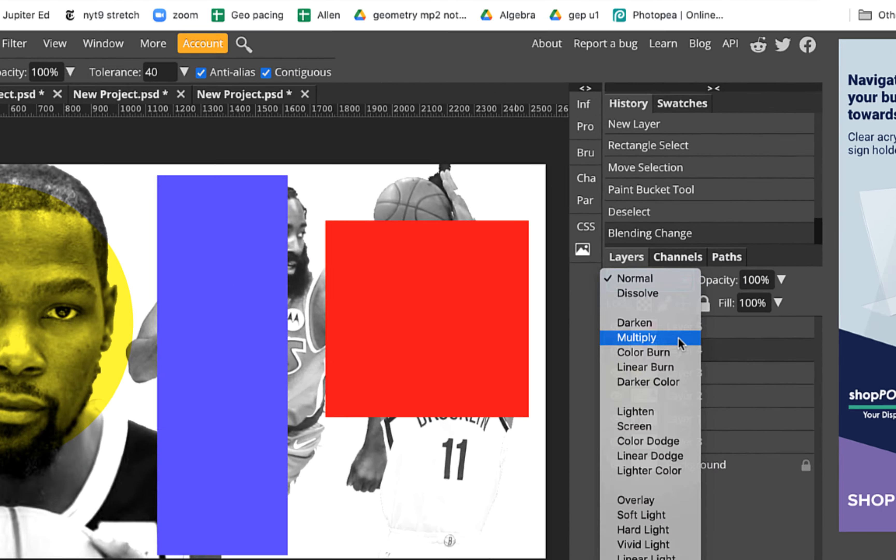
click(724, 492)
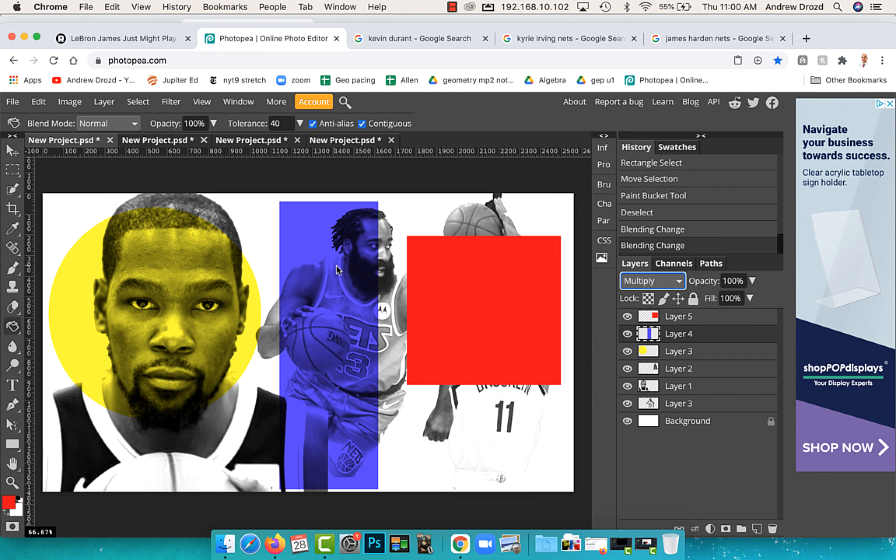
key(v)
drag(335, 268, 321, 264)
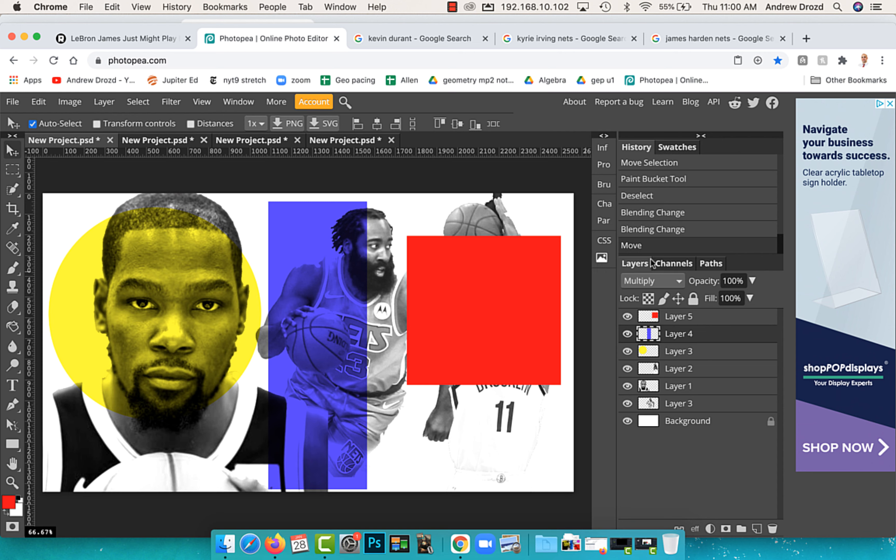
Set the red rectangle layer's blend mode to Multiply and nudge the rectangle slightly to the right over Irving.
click(698, 317)
click(670, 281)
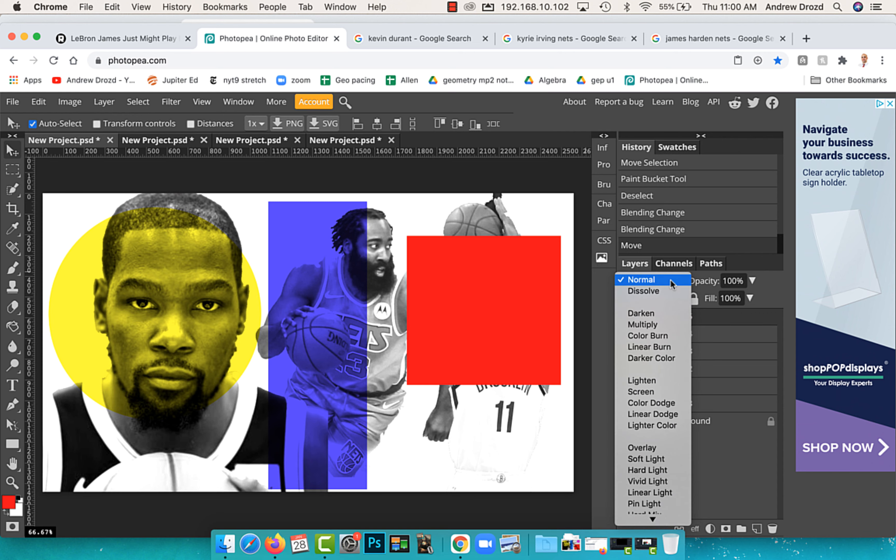
click(672, 325)
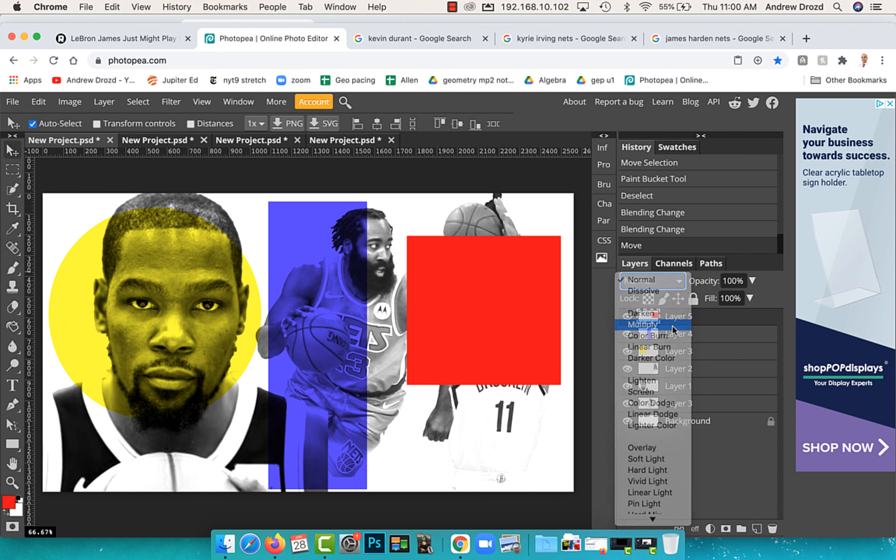
mouse_move(527, 324)
mouse_down()
mouse_move(527, 311)
mouse_move(530, 328)
mouse_up()
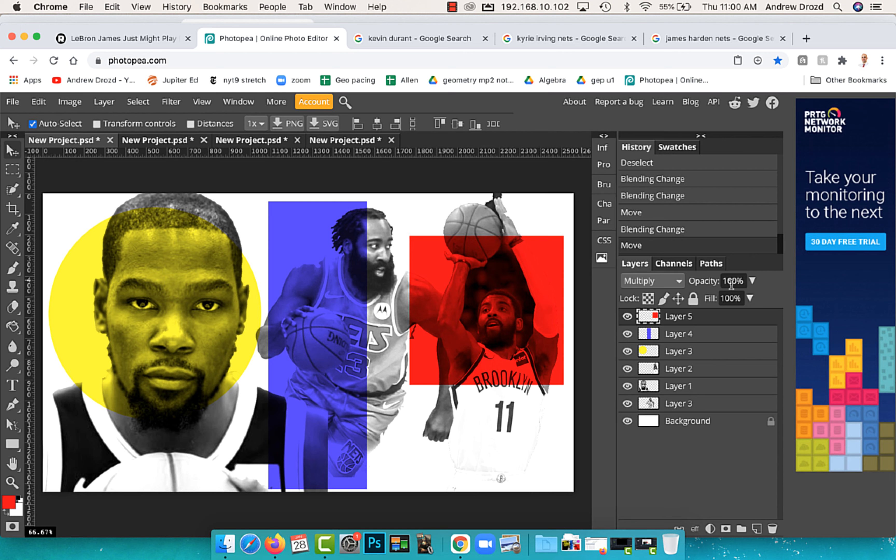
Lower the red rectangle layer's opacity to 63%.
click(751, 281)
drag(755, 298, 727, 300)
drag(728, 302, 733, 302)
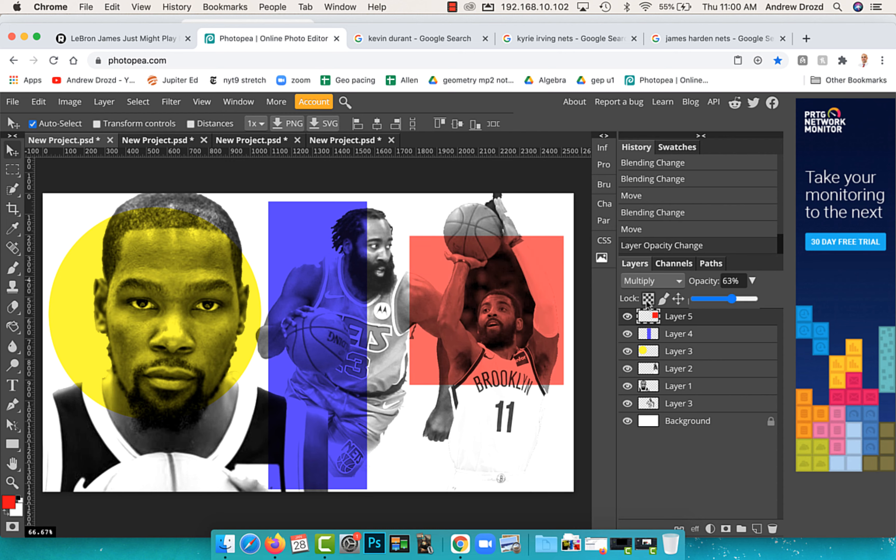
Lower the blue rectangle layer's opacity to 76%.
click(312, 324)
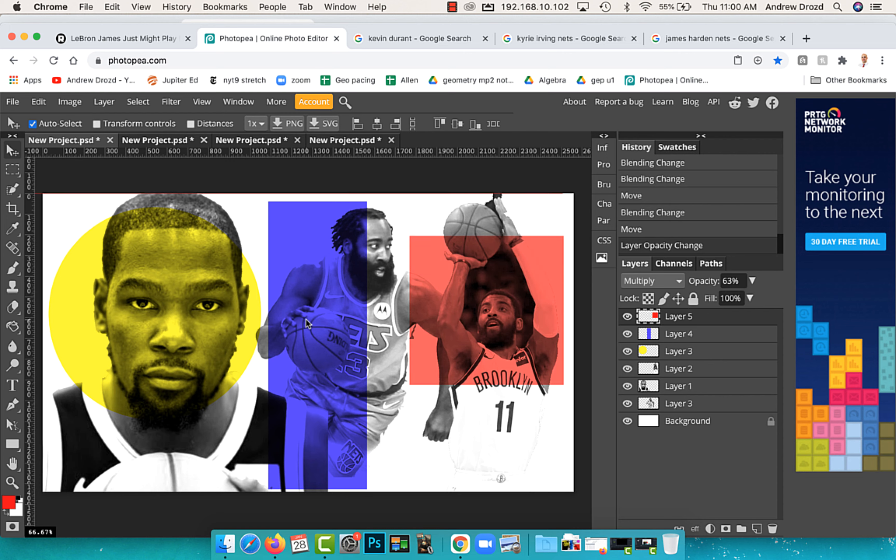
click(751, 282)
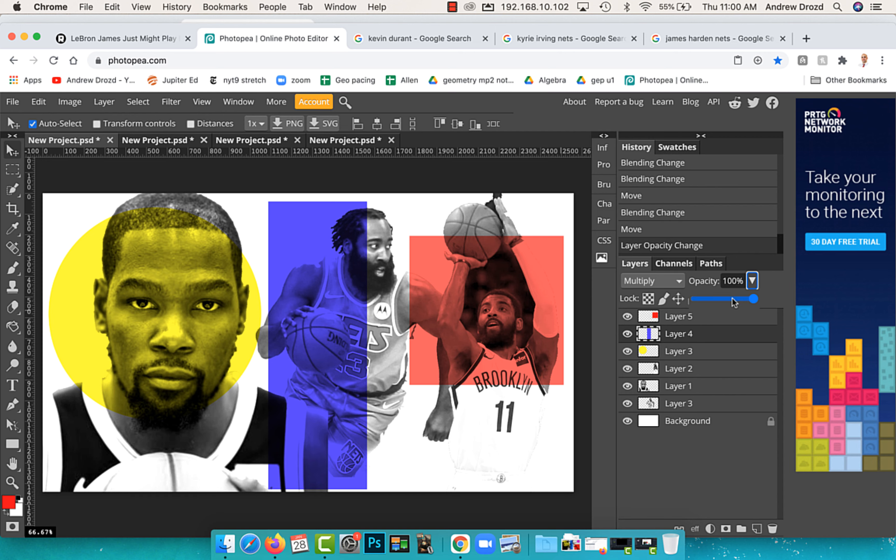
drag(736, 302, 740, 301)
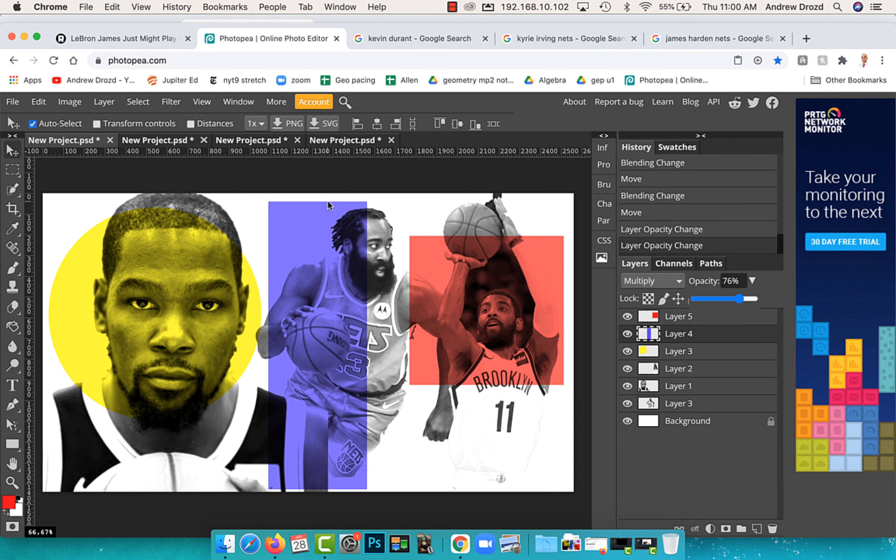
Check the LeBron James reference background and search Google Images for "concrete texture" in a new browser tab.
click(108, 39)
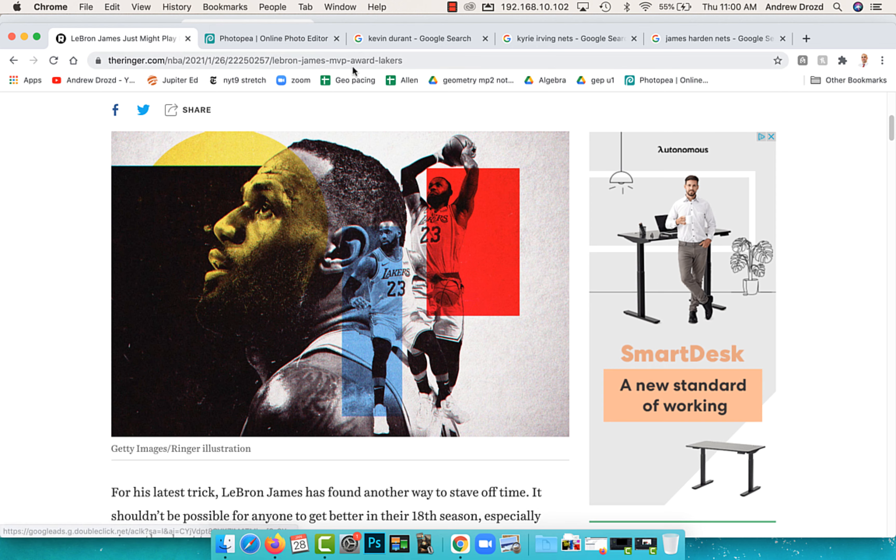
click(309, 39)
click(806, 39)
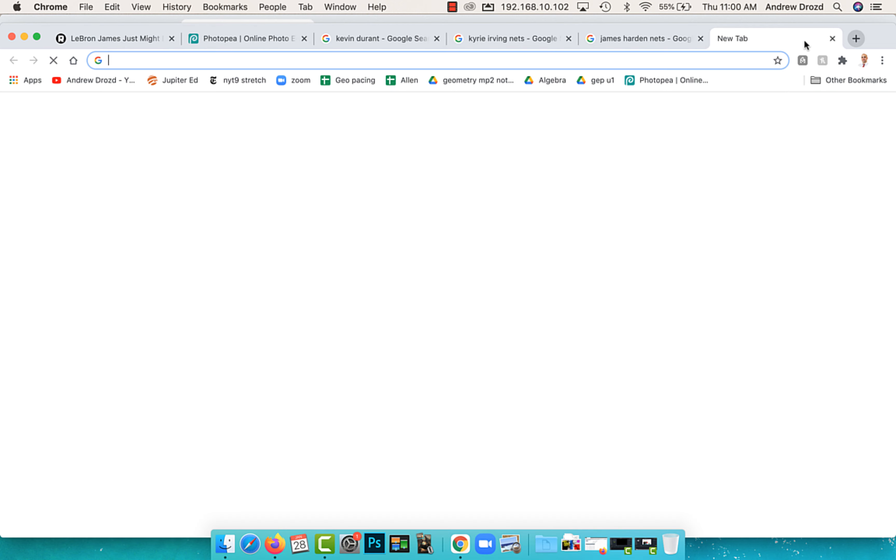
text(concrete texture)
key(Return)
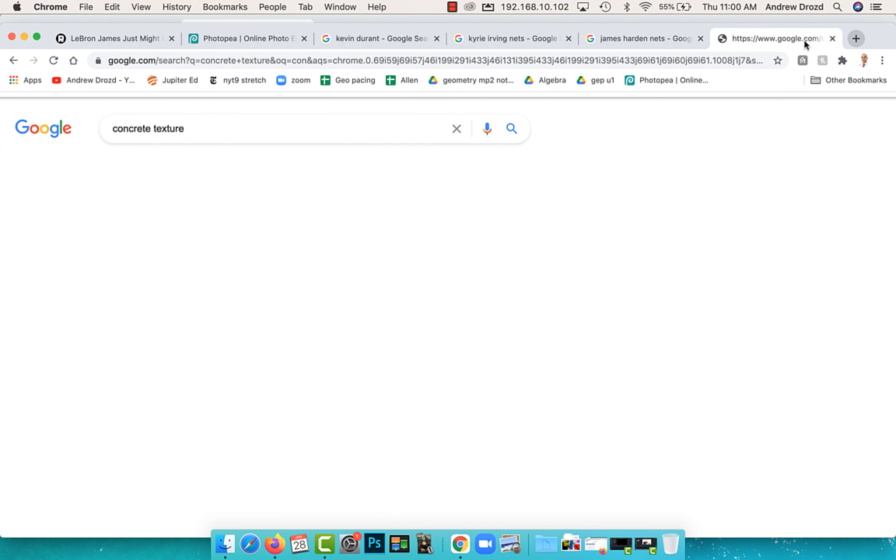
click(174, 193)
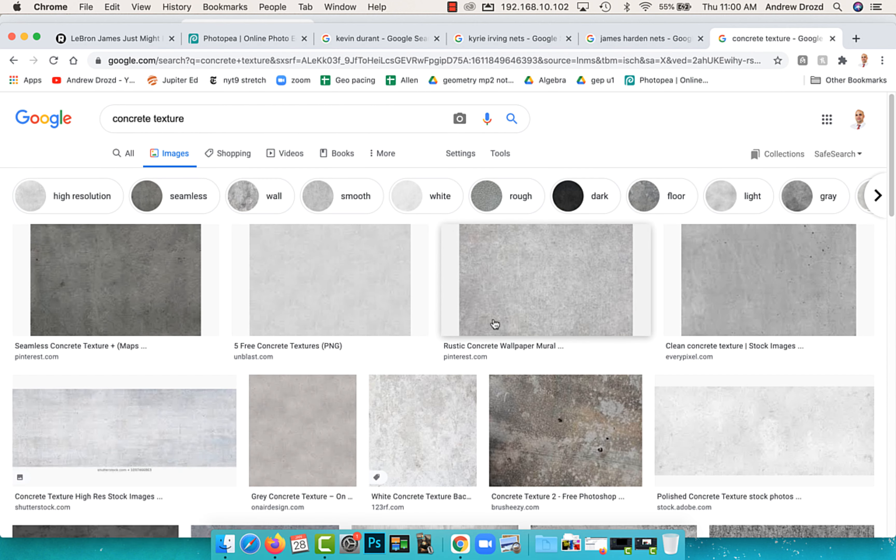
Copy the 1640 × 1064 Rustic Concrete Wallpaper Mural image from the search results.
click(541, 282)
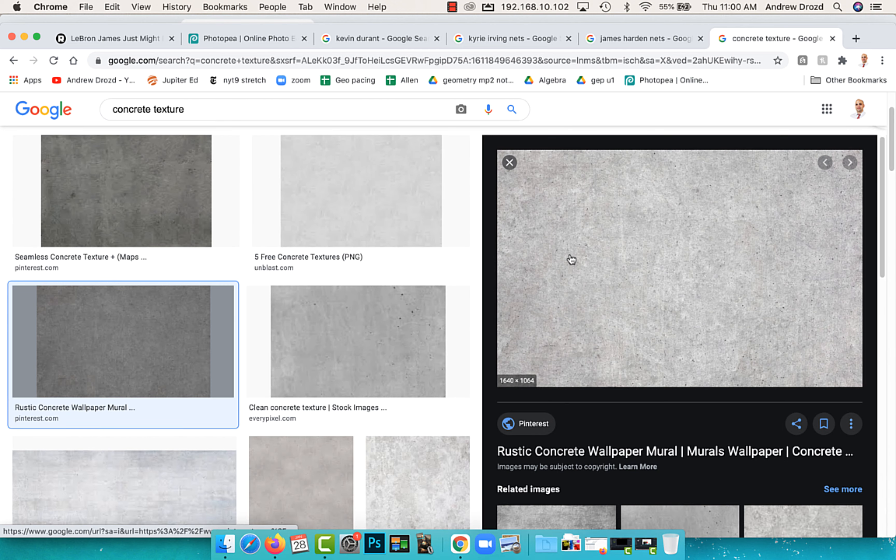
right_click(589, 236)
click(648, 336)
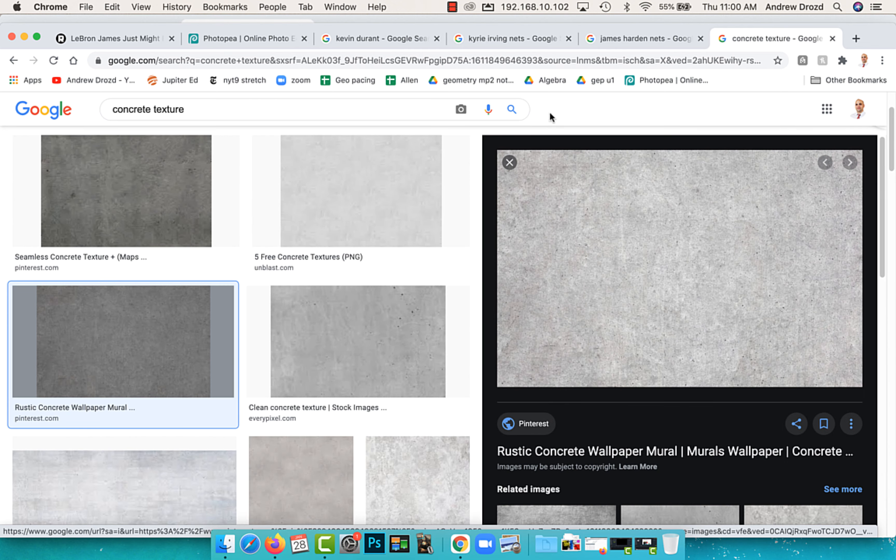
Paste the concrete texture into the Photopea collage directly above the Background layer and stretch it to cover the whole canvas.
click(237, 45)
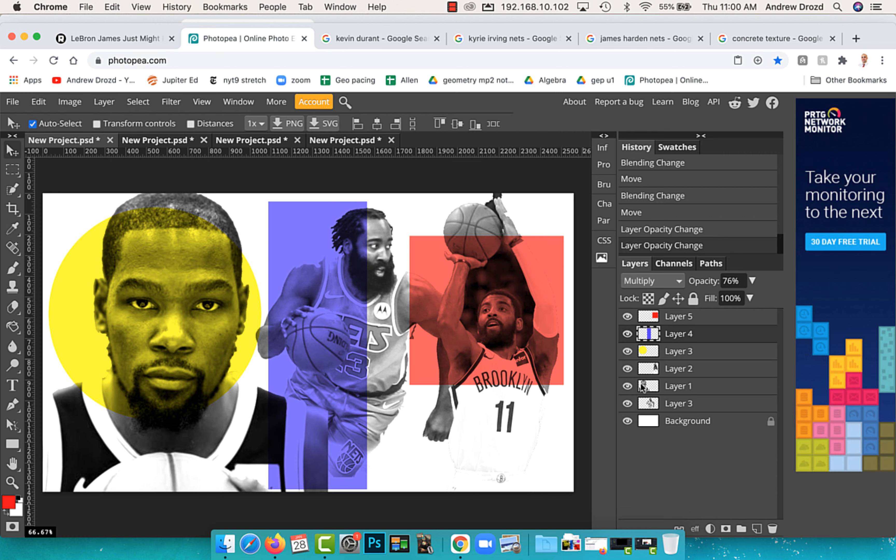
click(706, 422)
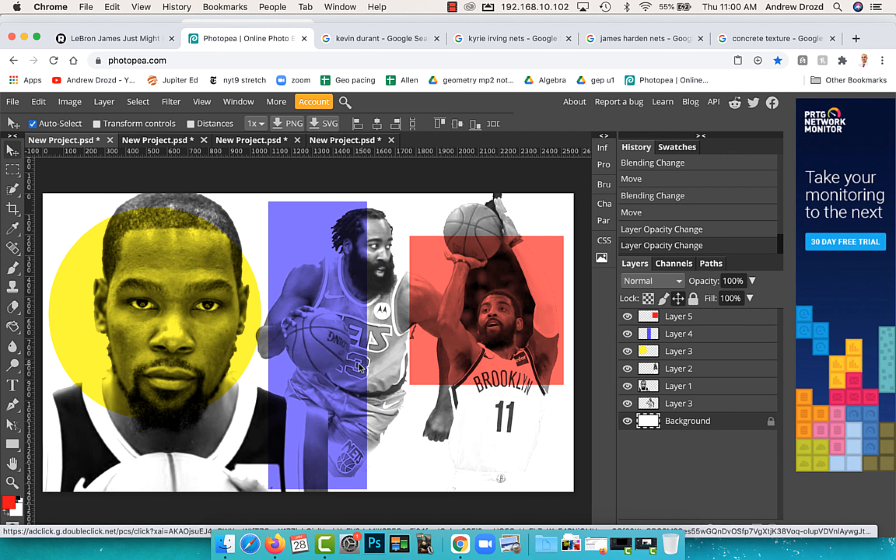
key(cmd+v)
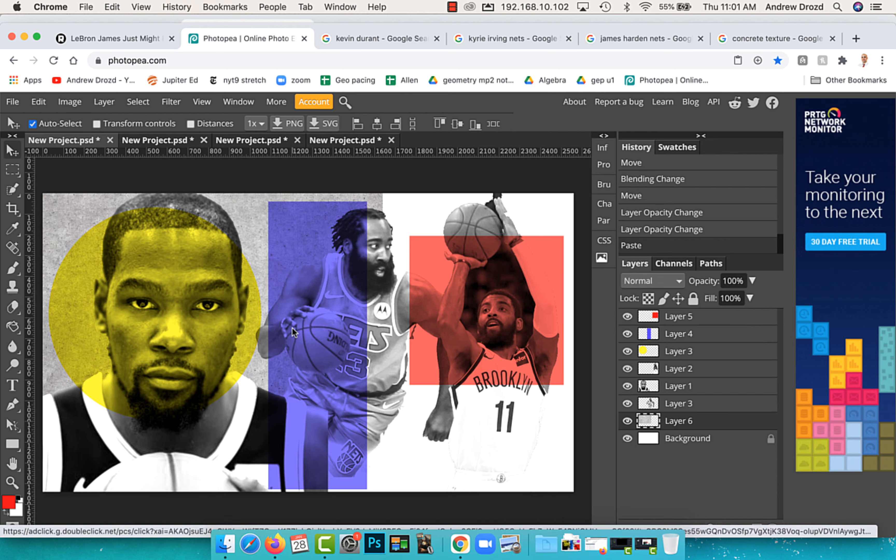
key(cmd+t)
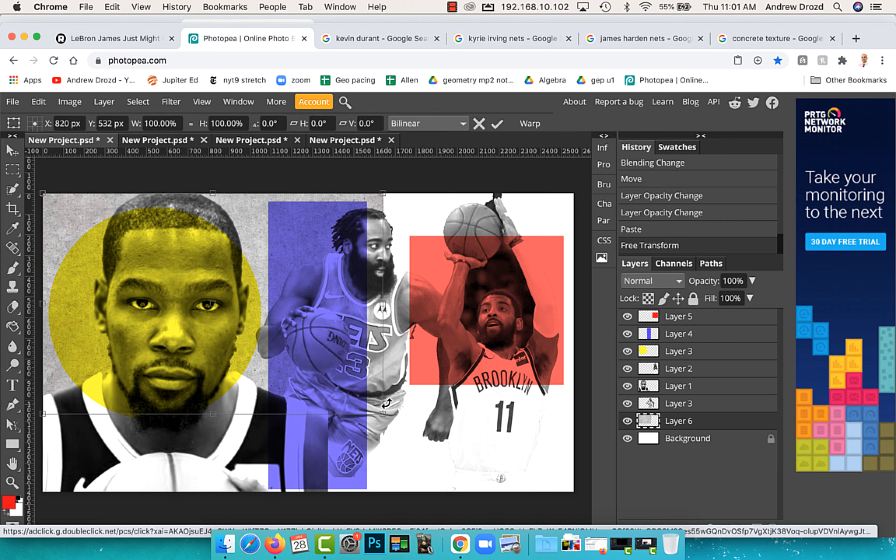
drag(383, 413, 425, 504)
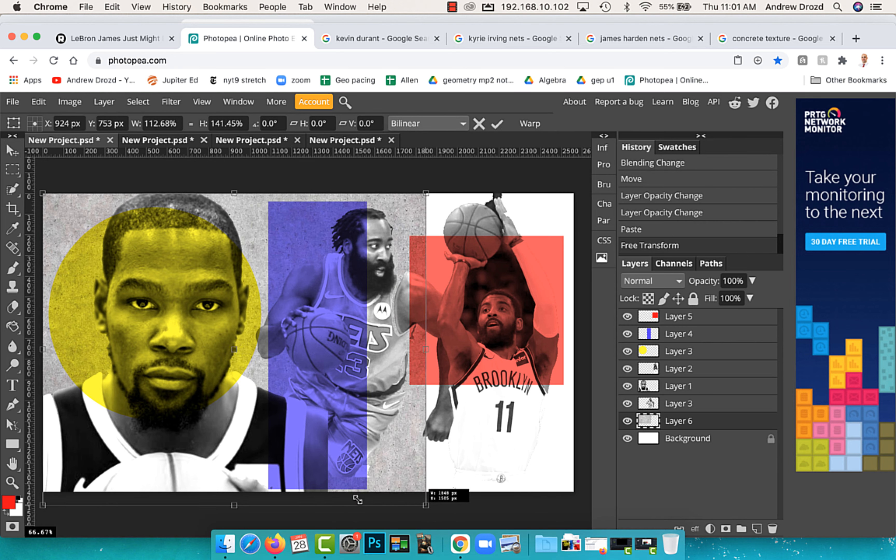
drag(357, 499, 619, 525)
click(497, 123)
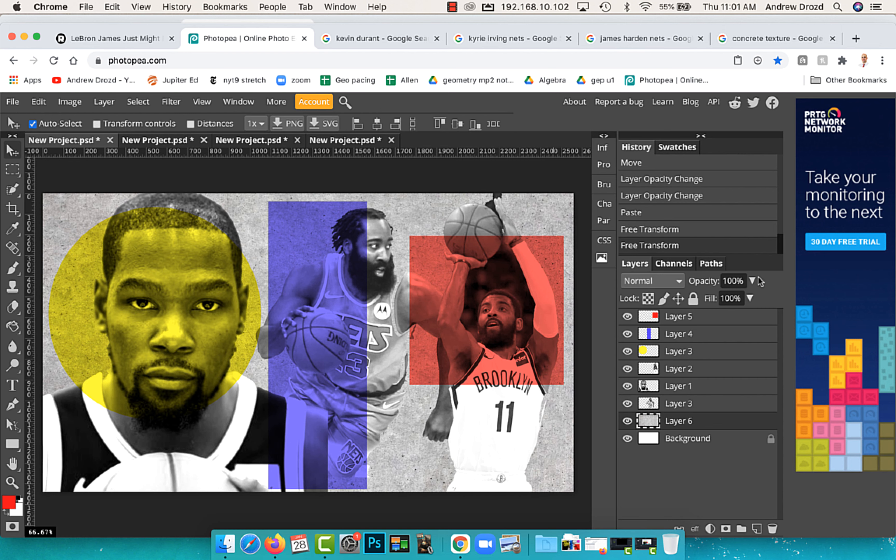
Lower the concrete texture layer's opacity to 62%.
click(751, 281)
click(738, 298)
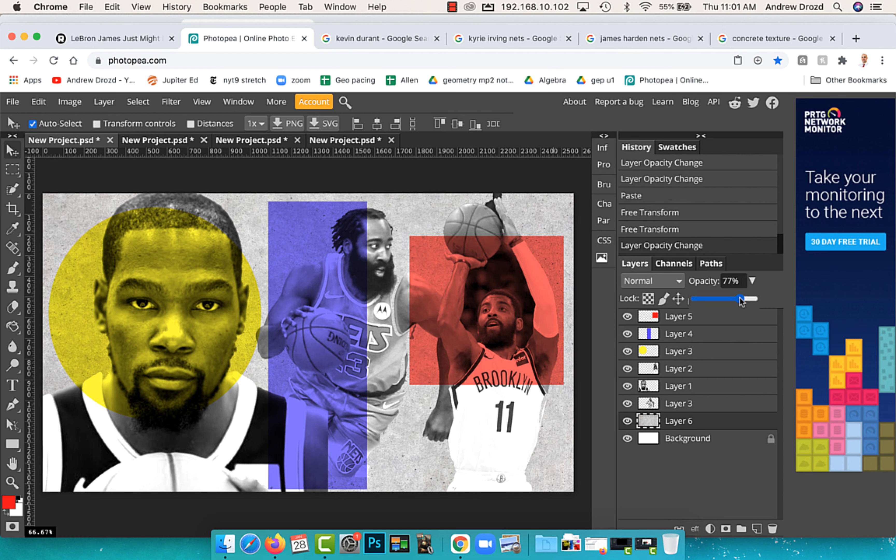
drag(733, 298, 731, 302)
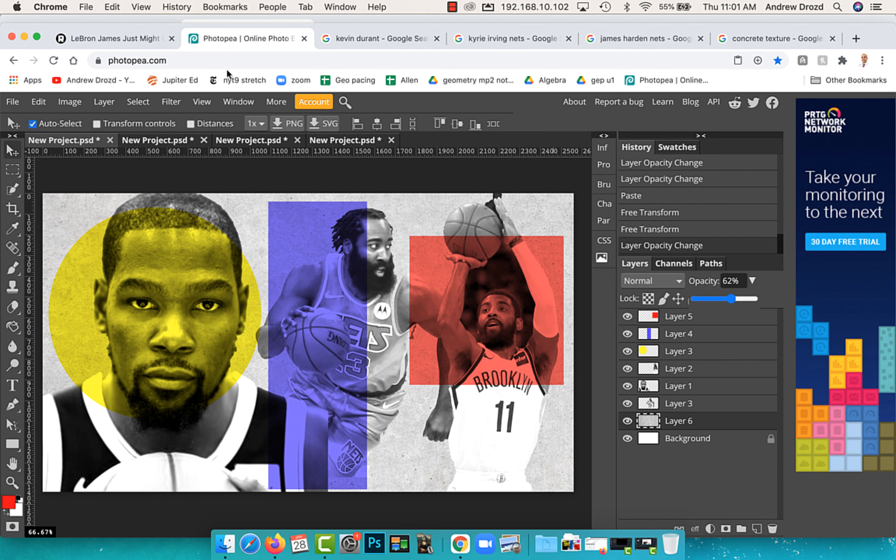
Review the LeBron James reference alongside the finished Fauci and velociraptor collages in the other open windows.
click(112, 36)
key(ctrl+Up)
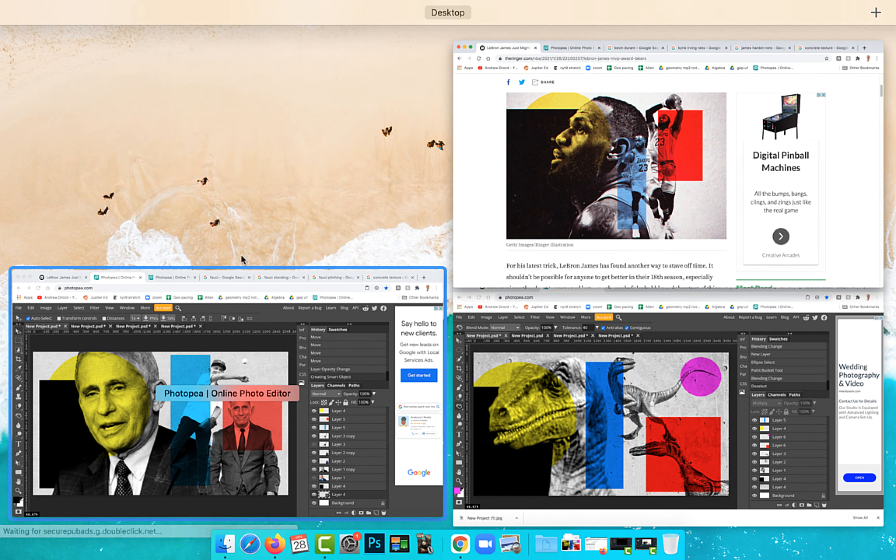
click(240, 254)
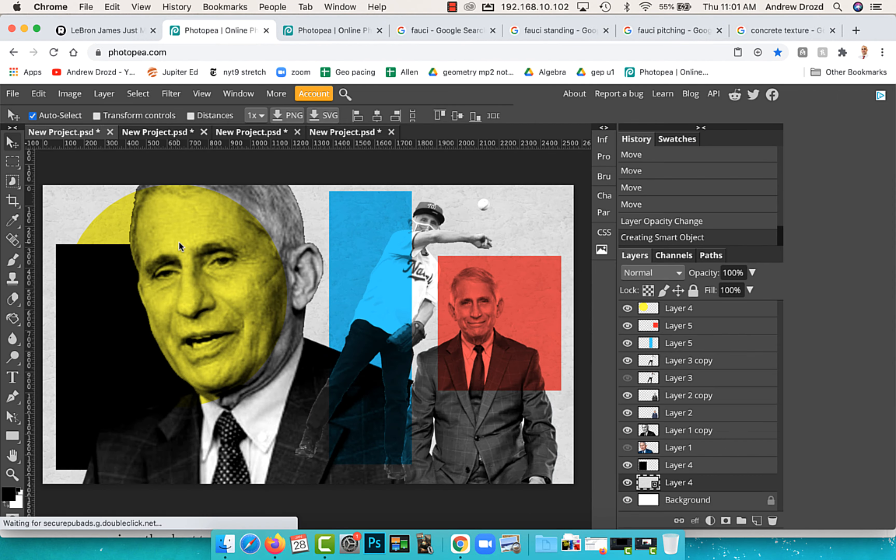
key(ctrl+Up)
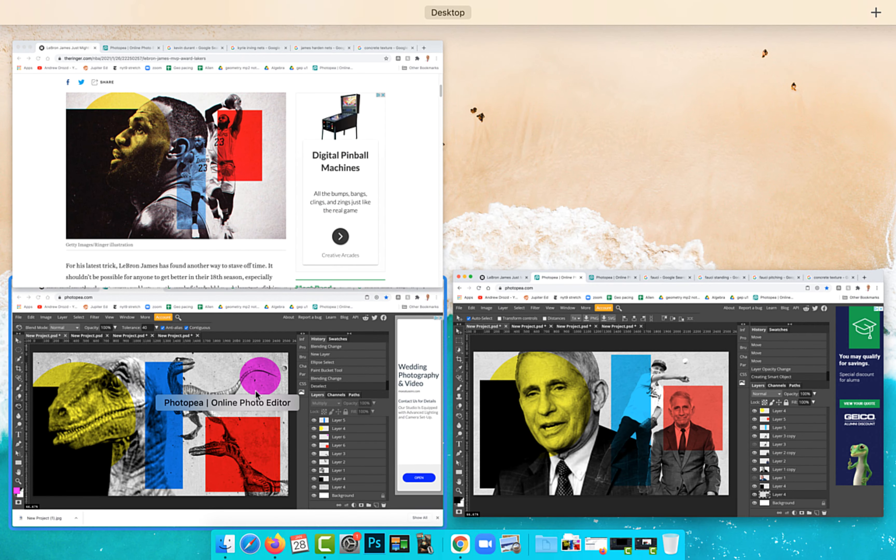
click(240, 324)
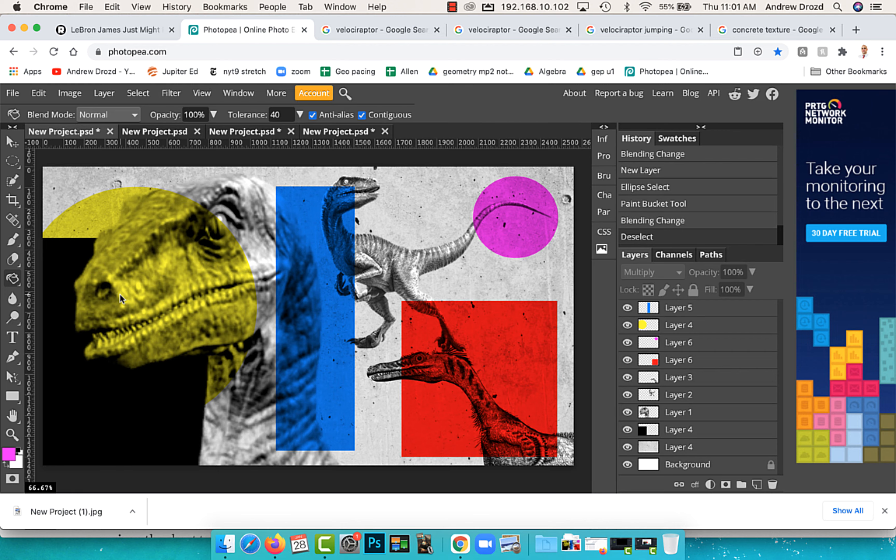
key(ctrl+Up)
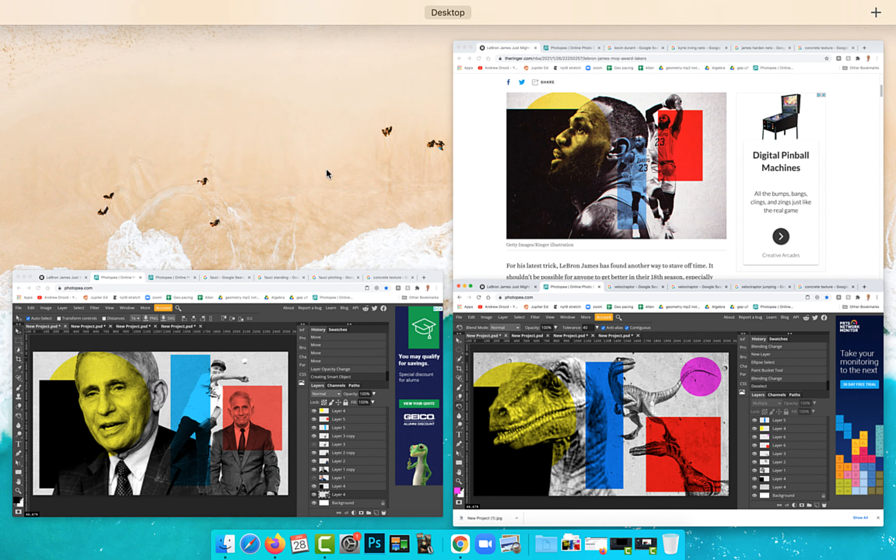
click(349, 353)
key(ctrl+Up)
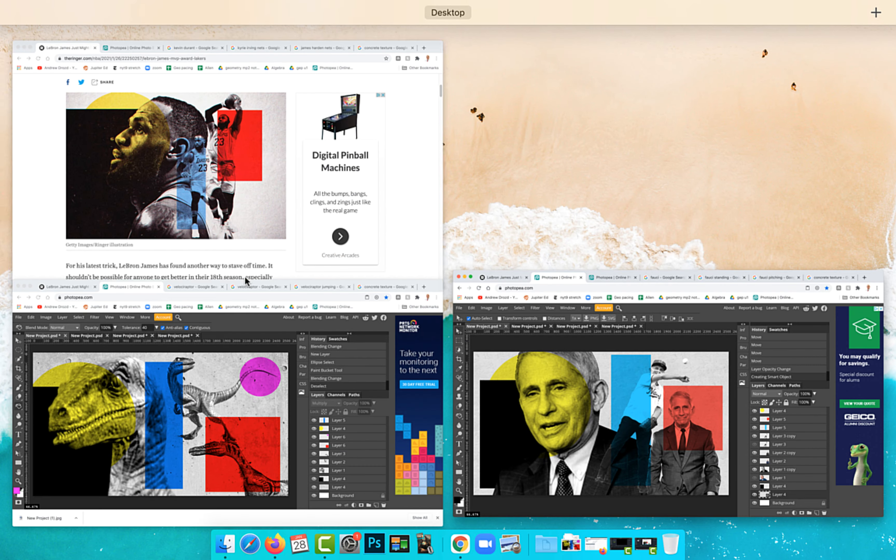
Return to the Brooklyn Nets collage in Photopea and save it as a PSD file.
click(244, 267)
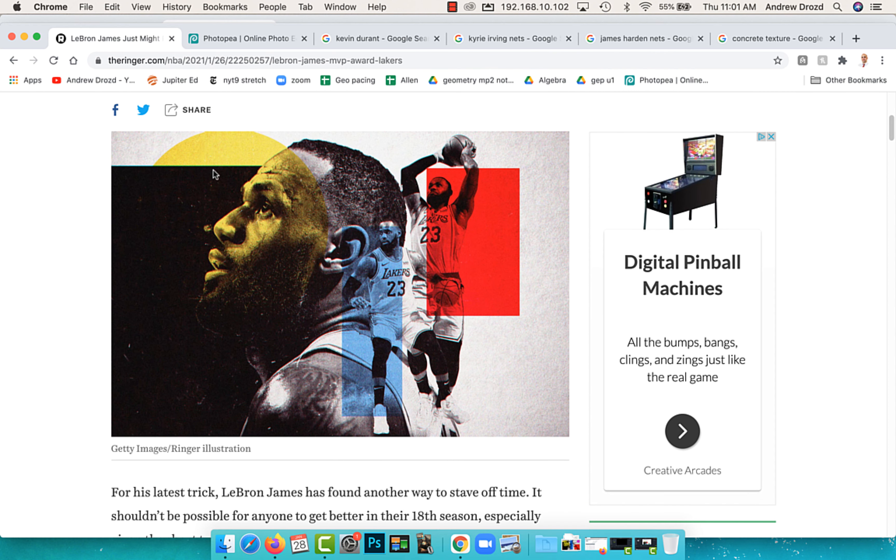
click(226, 38)
click(13, 102)
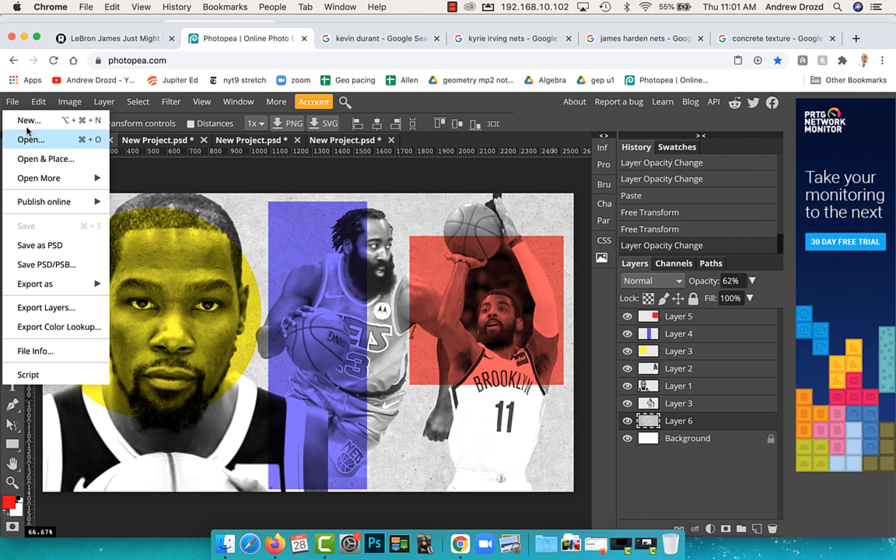
mouse_move(84, 288)
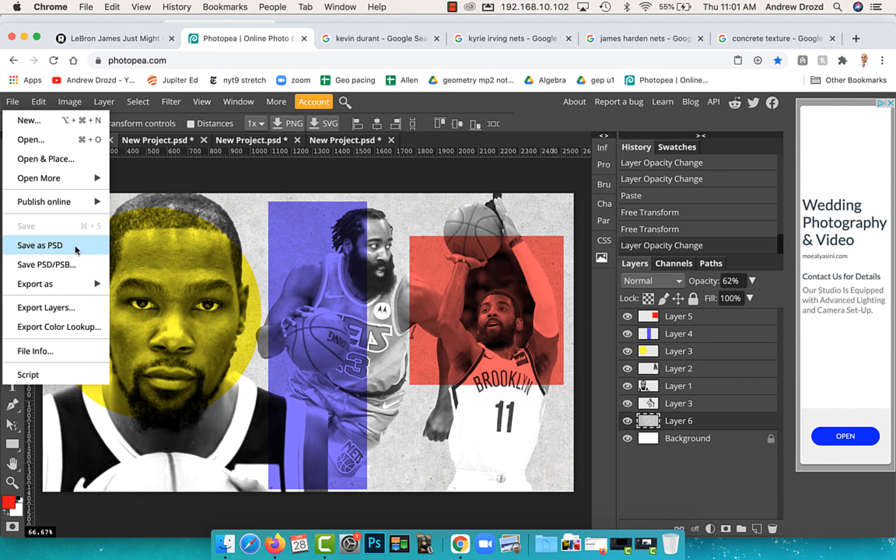
click(74, 245)
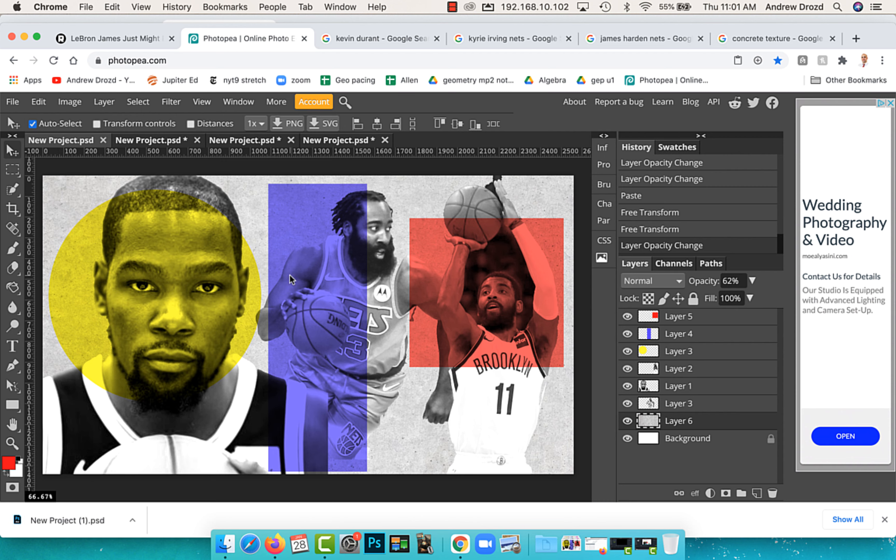
Look again at the LeBron James illustration and the headline of its article on The Ringer.
click(151, 37)
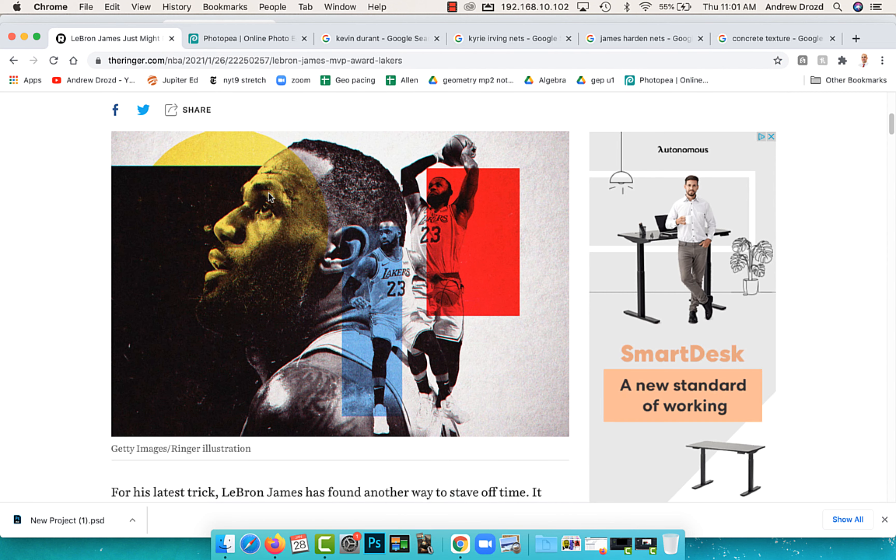
scroll(291, 206, up, 5)
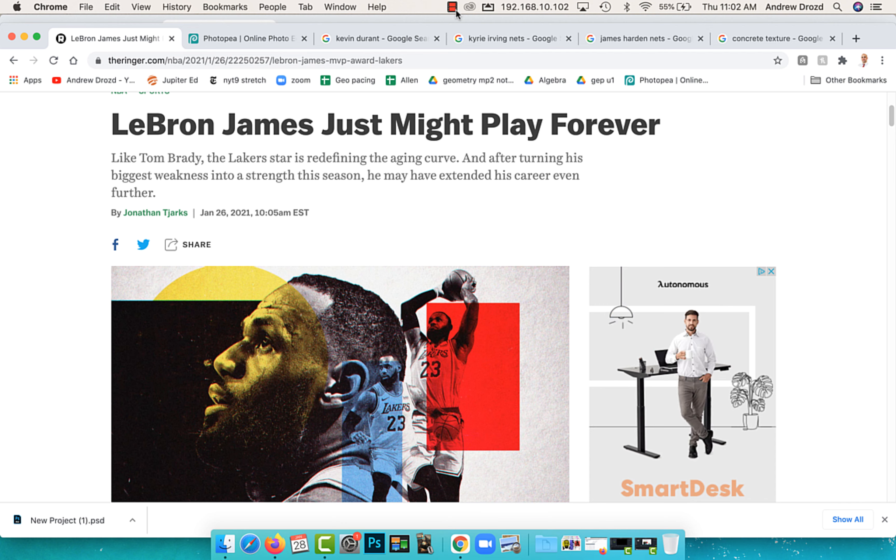